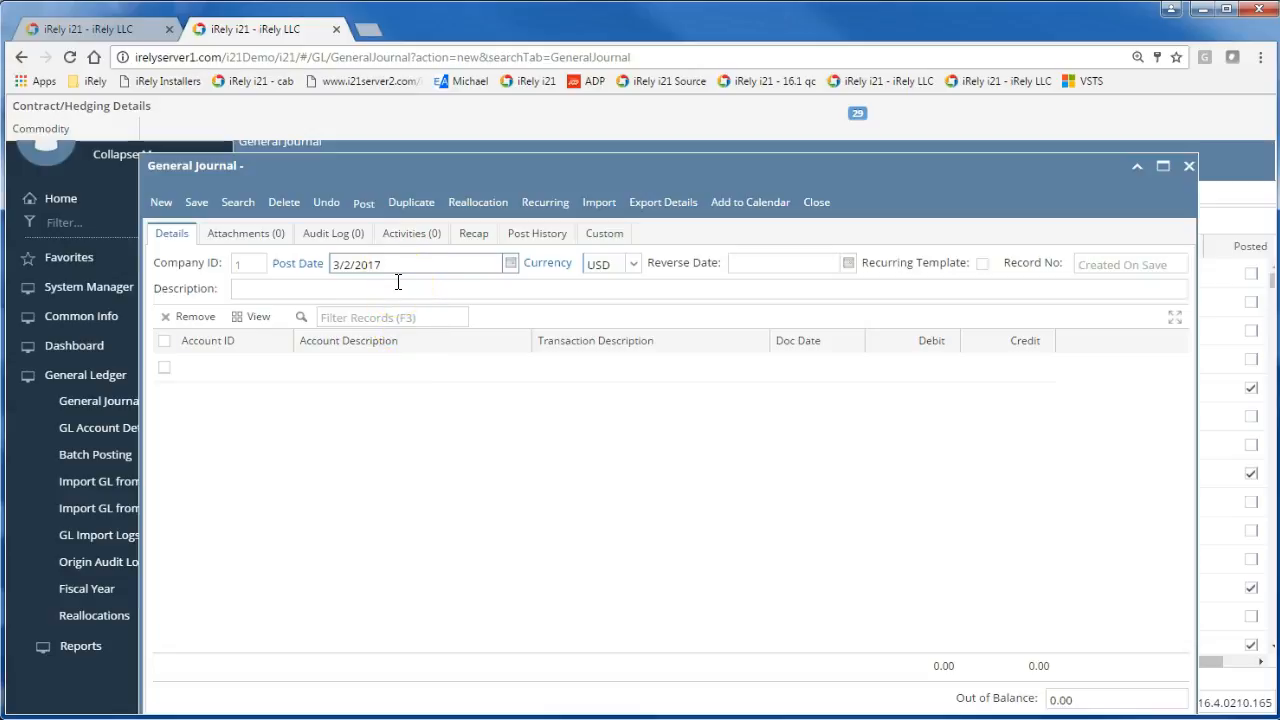
- Set the new journal entry's reverse date to 4/1/2017 and its description to "Reversing entry", correcting the misspelling
key(Tab)
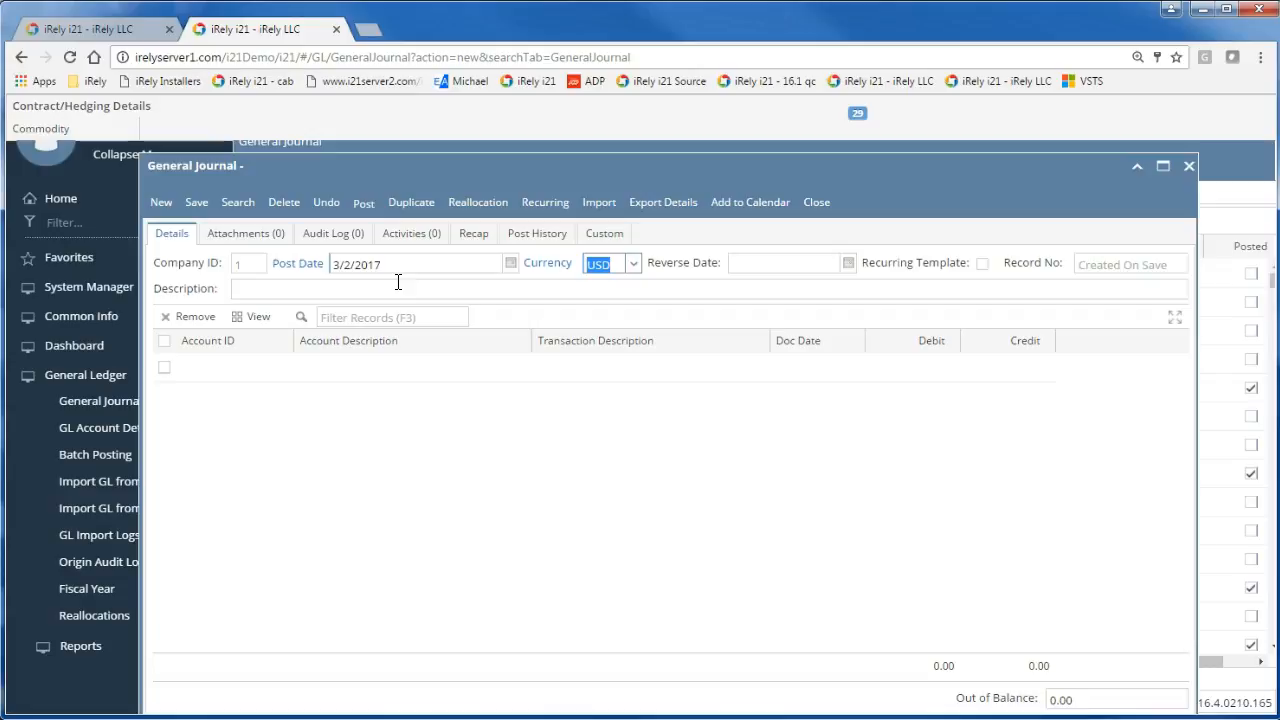
key(Tab)
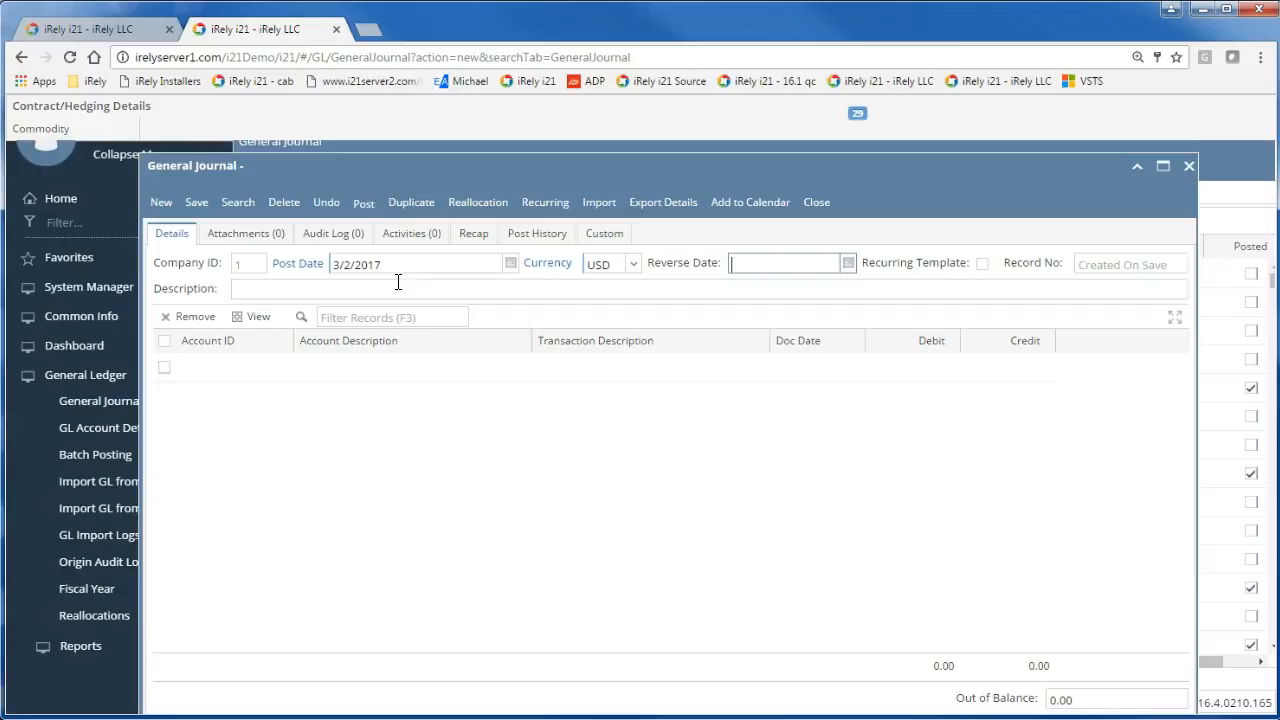
key(Tab)
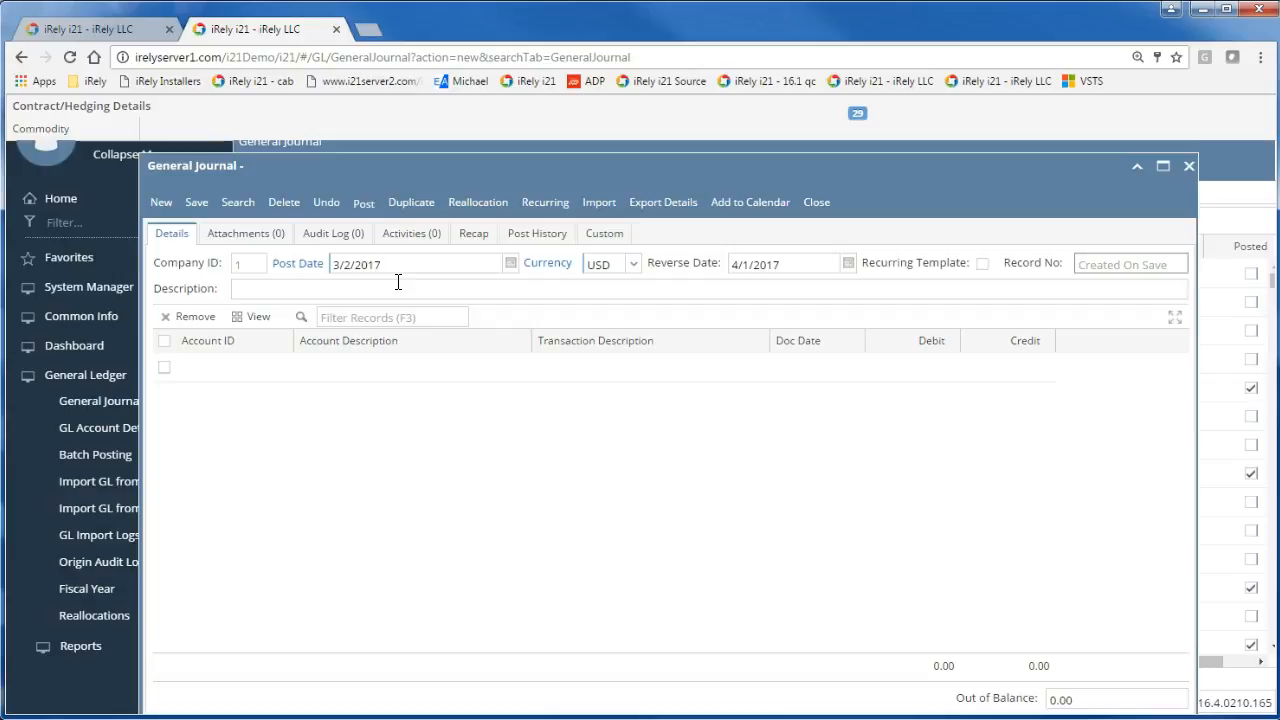
click(398, 284)
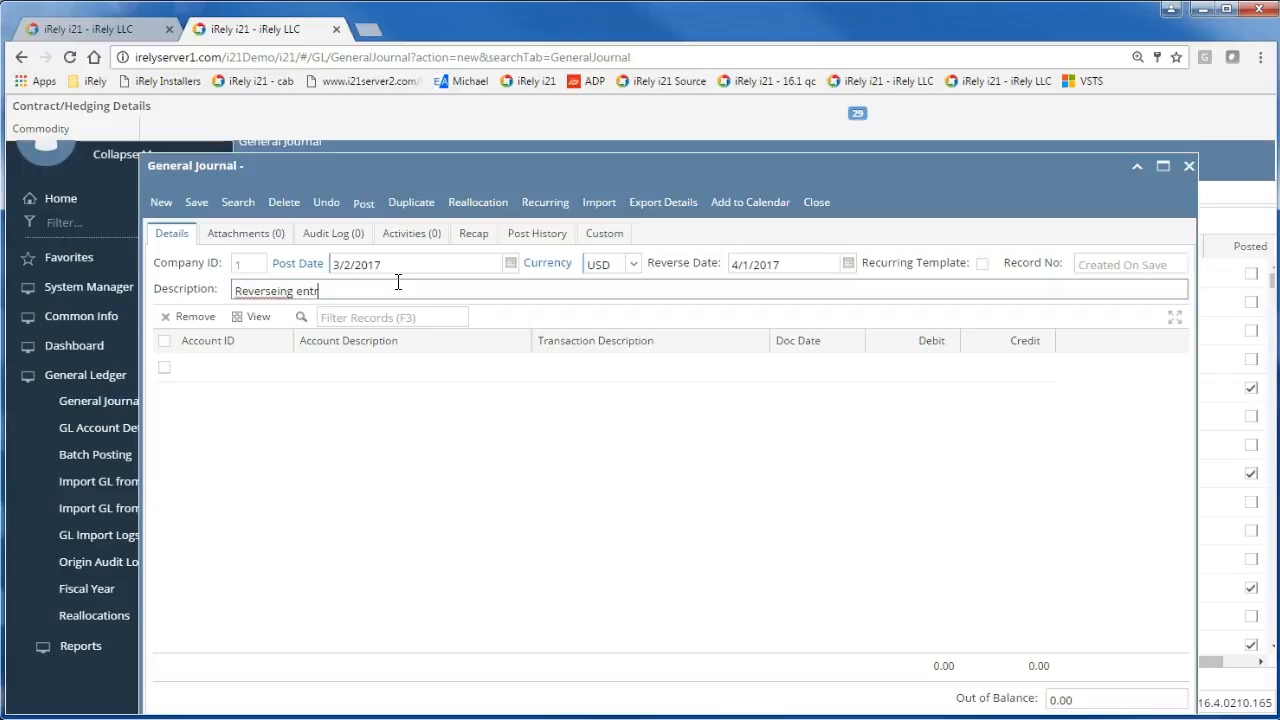
right_click(247, 292)
click(300, 307)
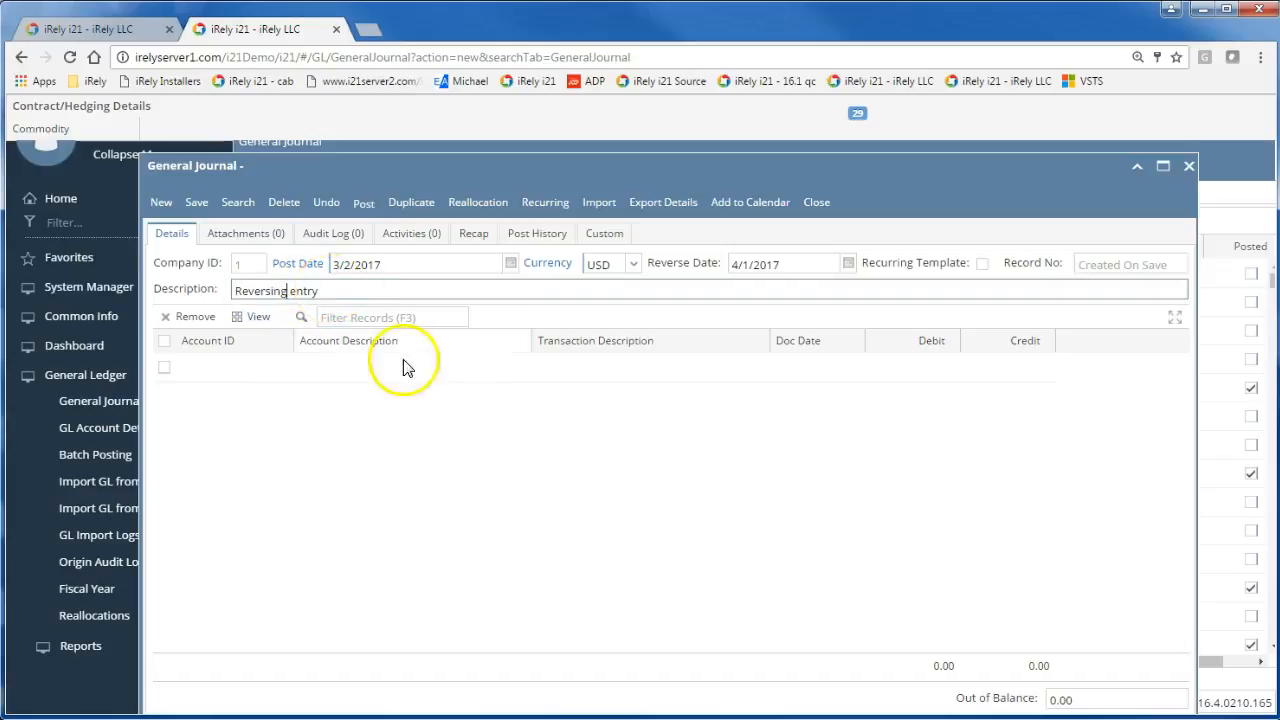
- Add a first journal line for the Federal Excise Tax - Fort Wayne - Diesel account with a debit of 10
click(253, 384)
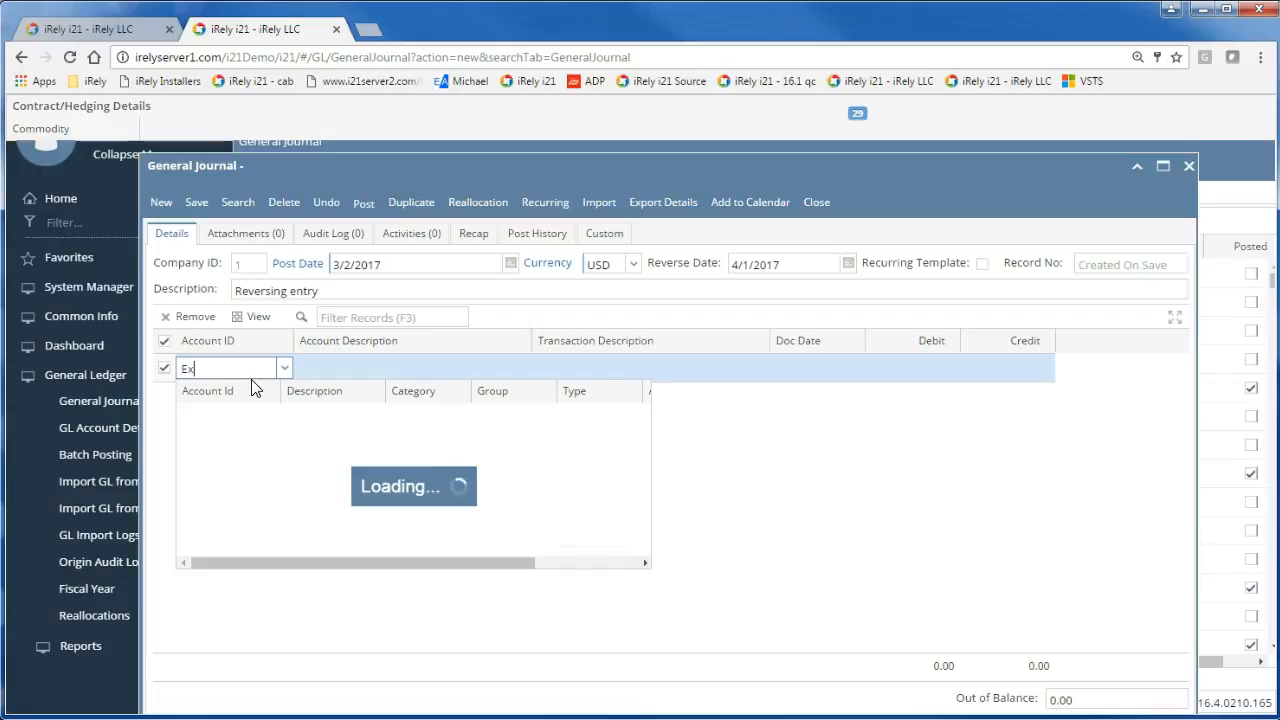
key(Down)
key(Down)
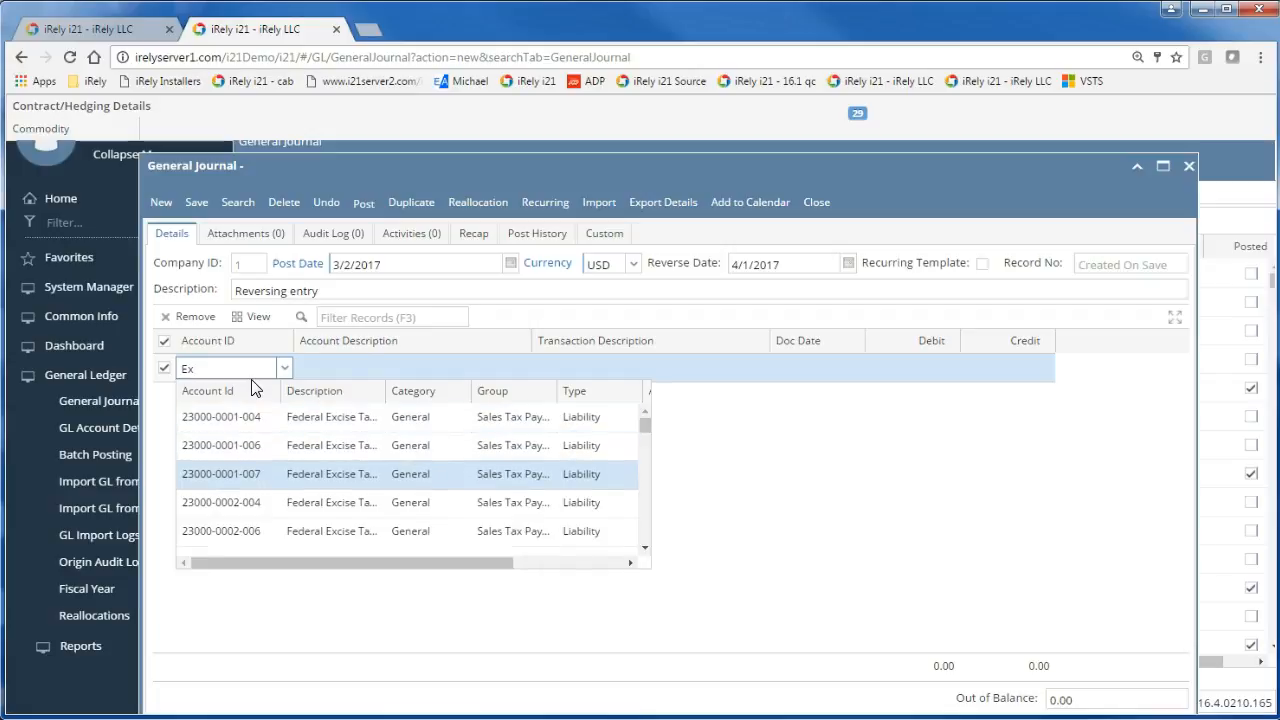
key(Return)
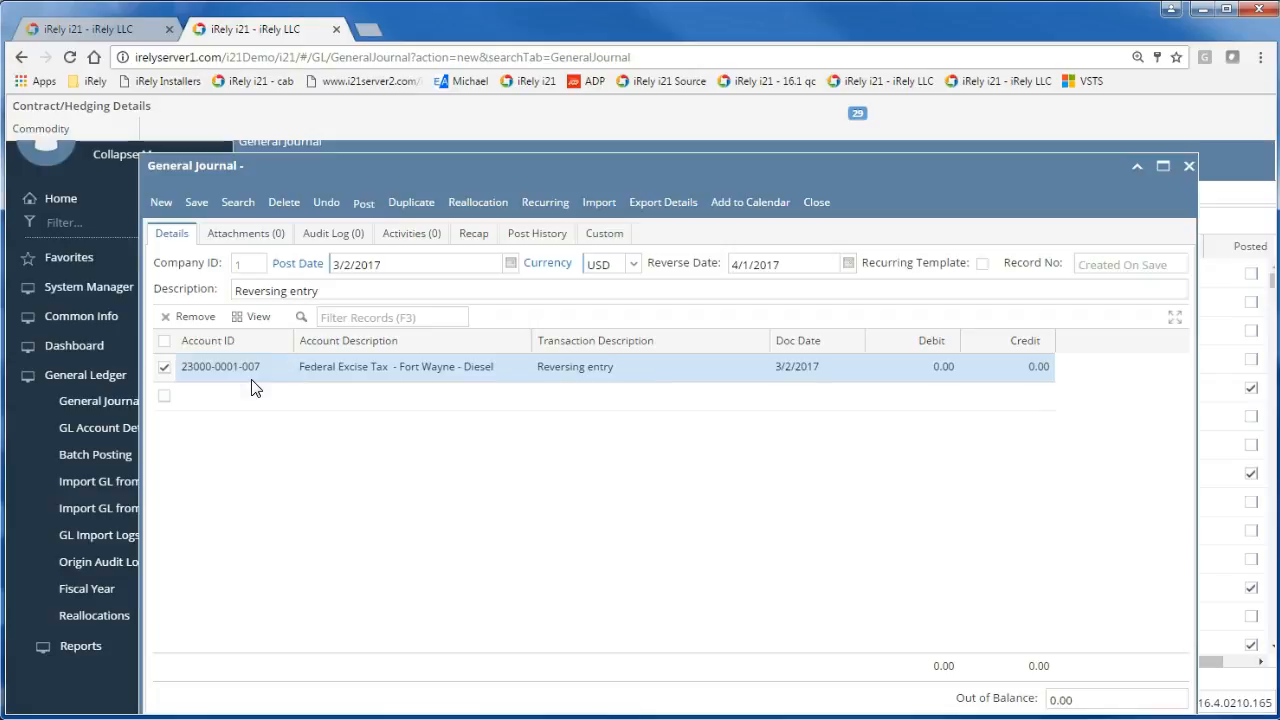
click(910, 367)
text(10)
key(Tab)
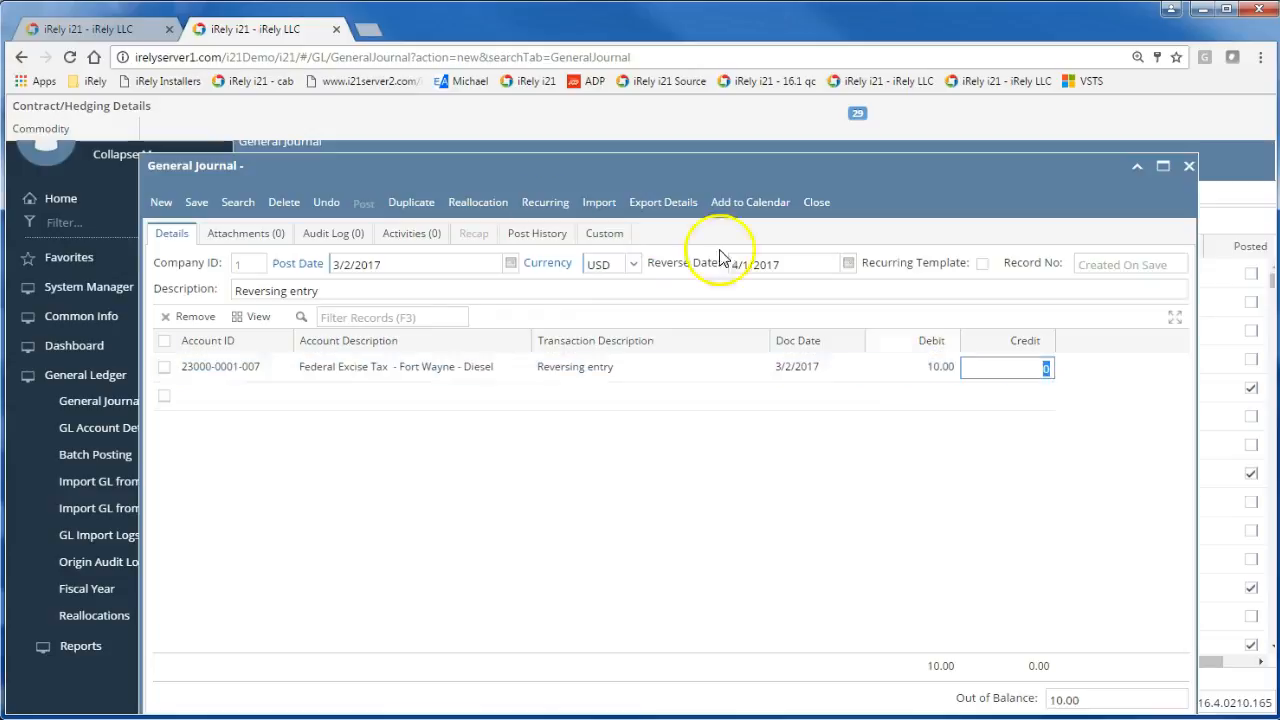
- Add a second line for the Purchases Default - Fort Wayne - Admin account with a credit of 10 and save the entry
click(225, 406)
text(Expense)
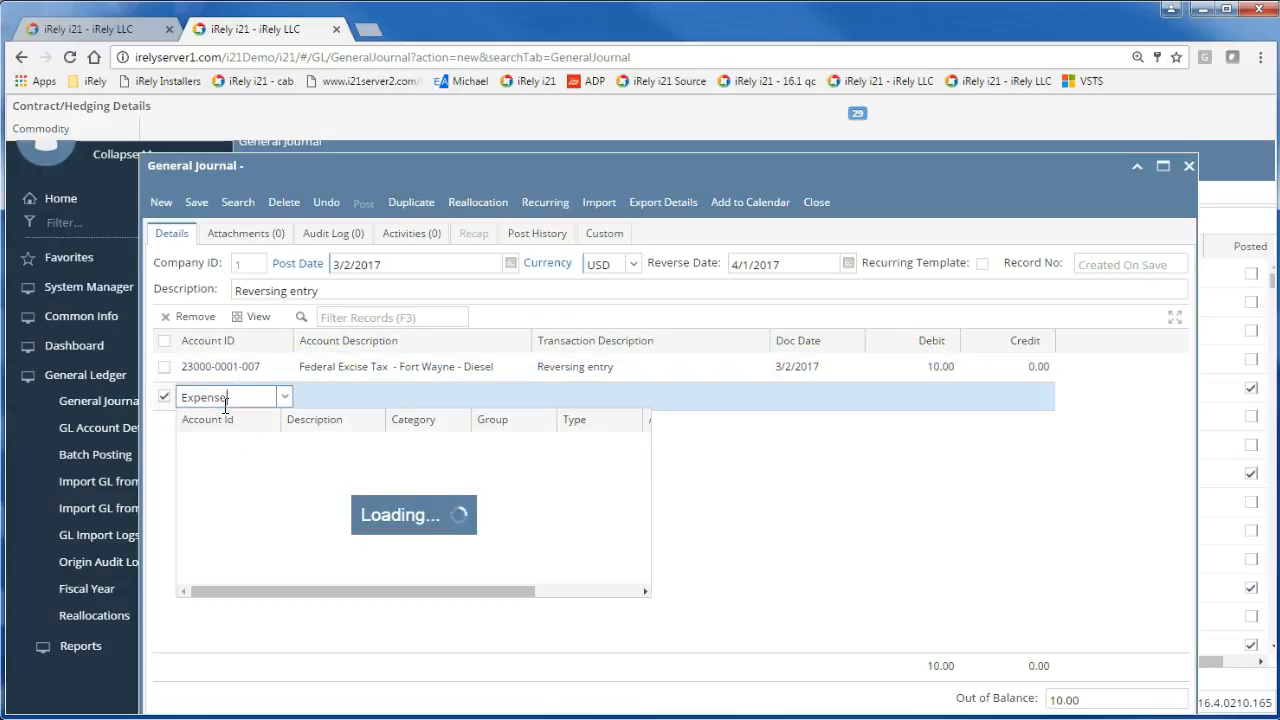
click(327, 503)
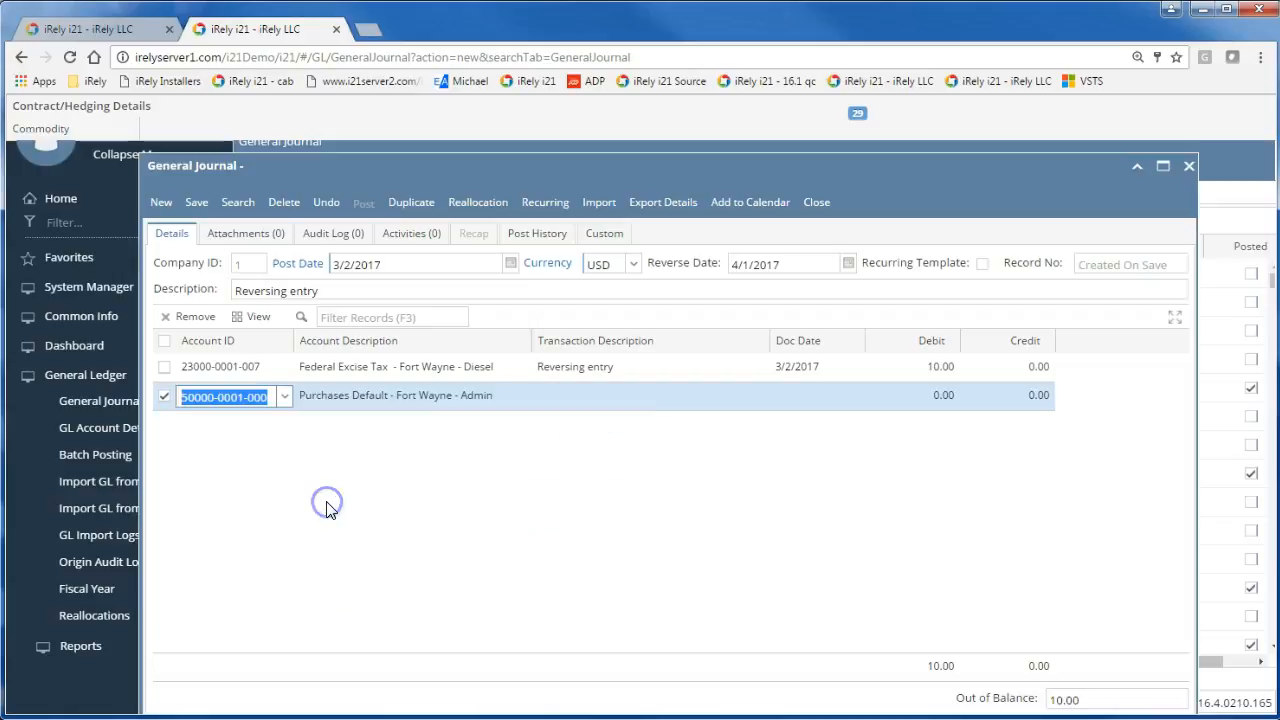
key(Tab)
key(Tab)
key(Tab)
key(Tab)
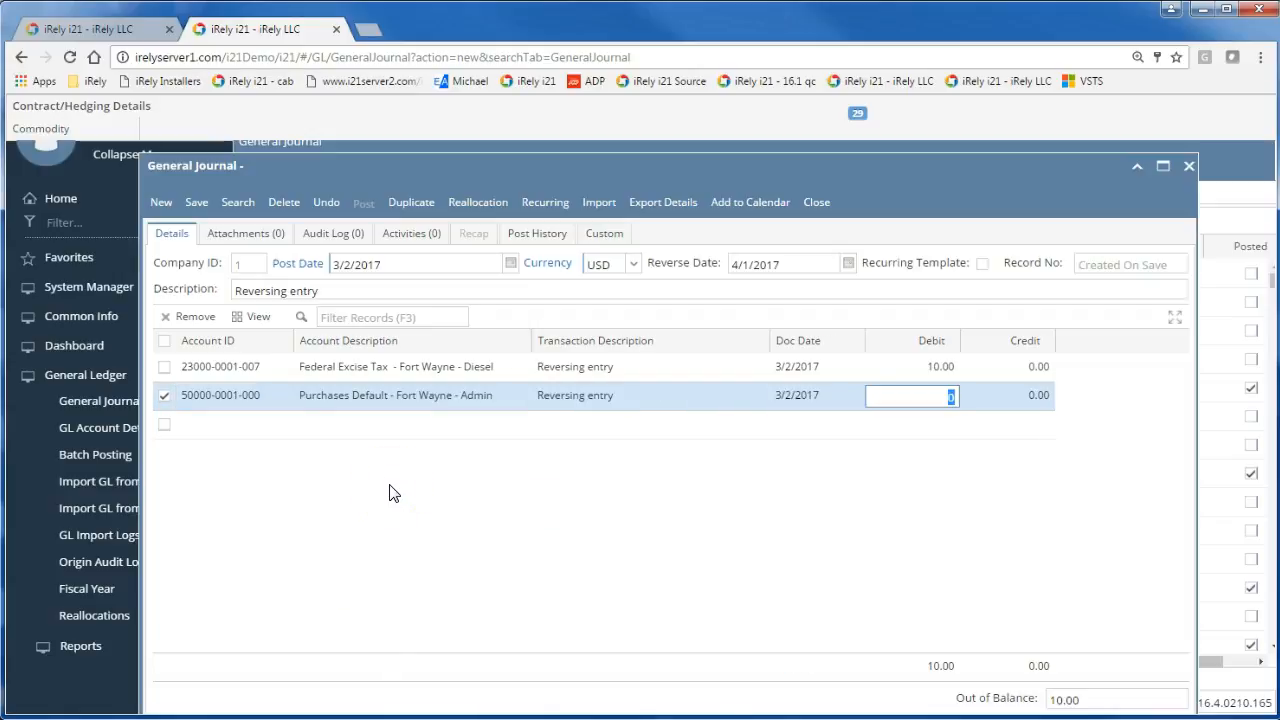
text(10)
key(Tab)
click(196, 202)
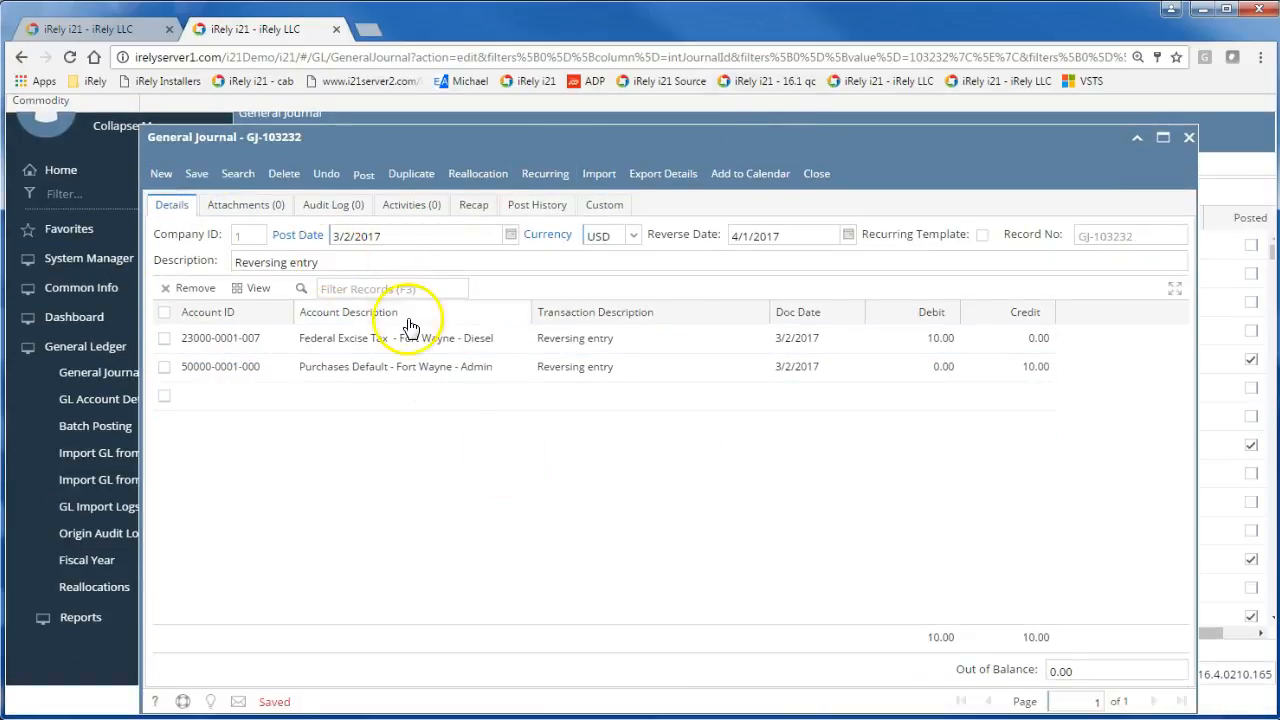
- Review the saved entry's recap and post history, and post the entry, dismissing the posting details
click(440, 365)
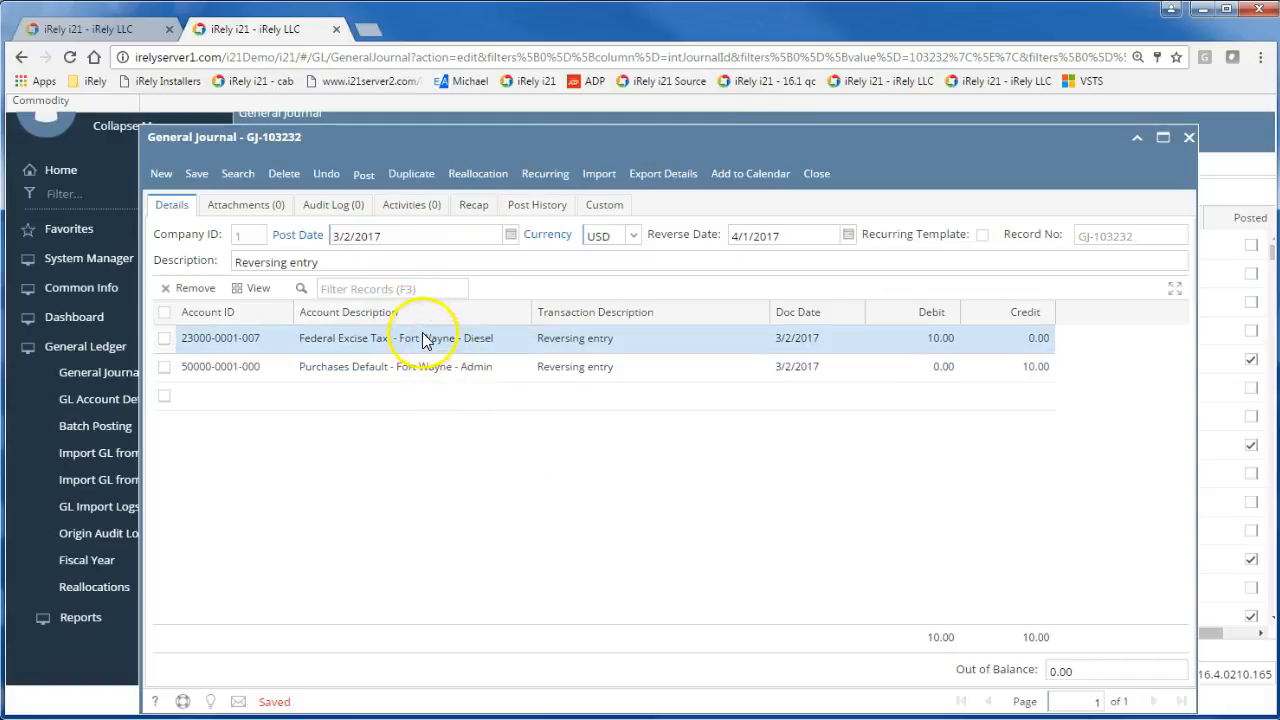
click(488, 210)
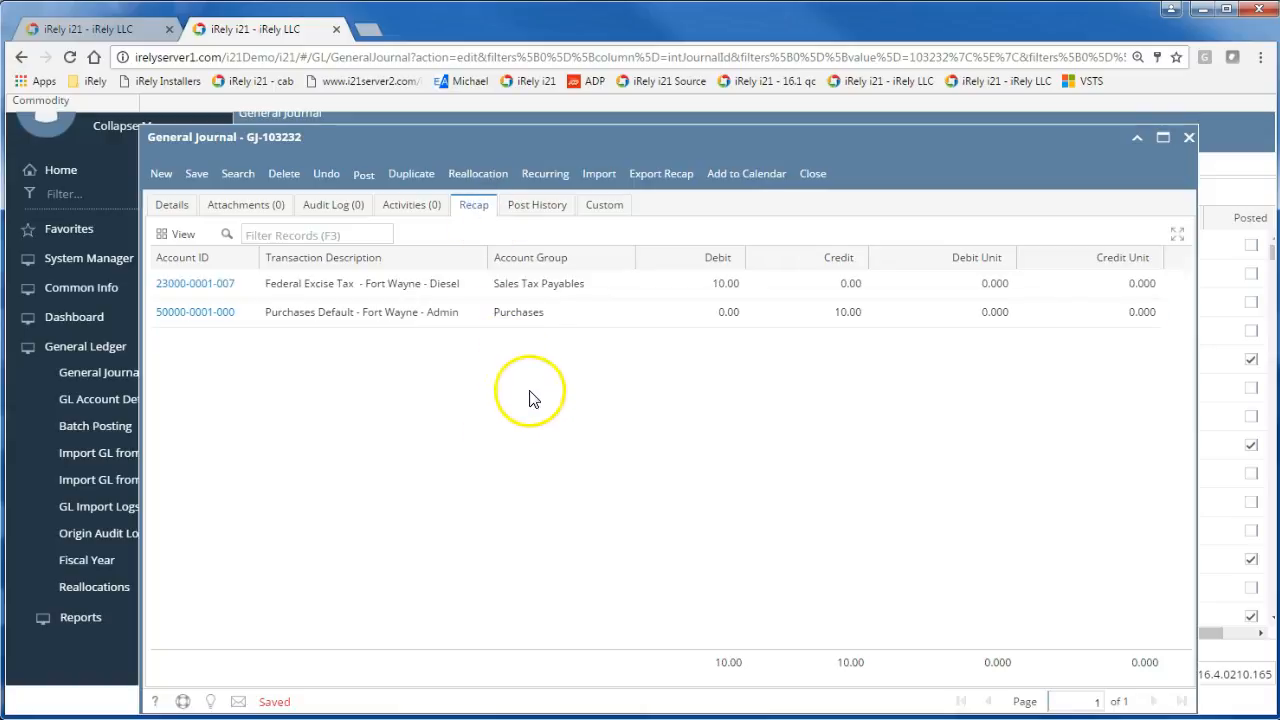
click(528, 208)
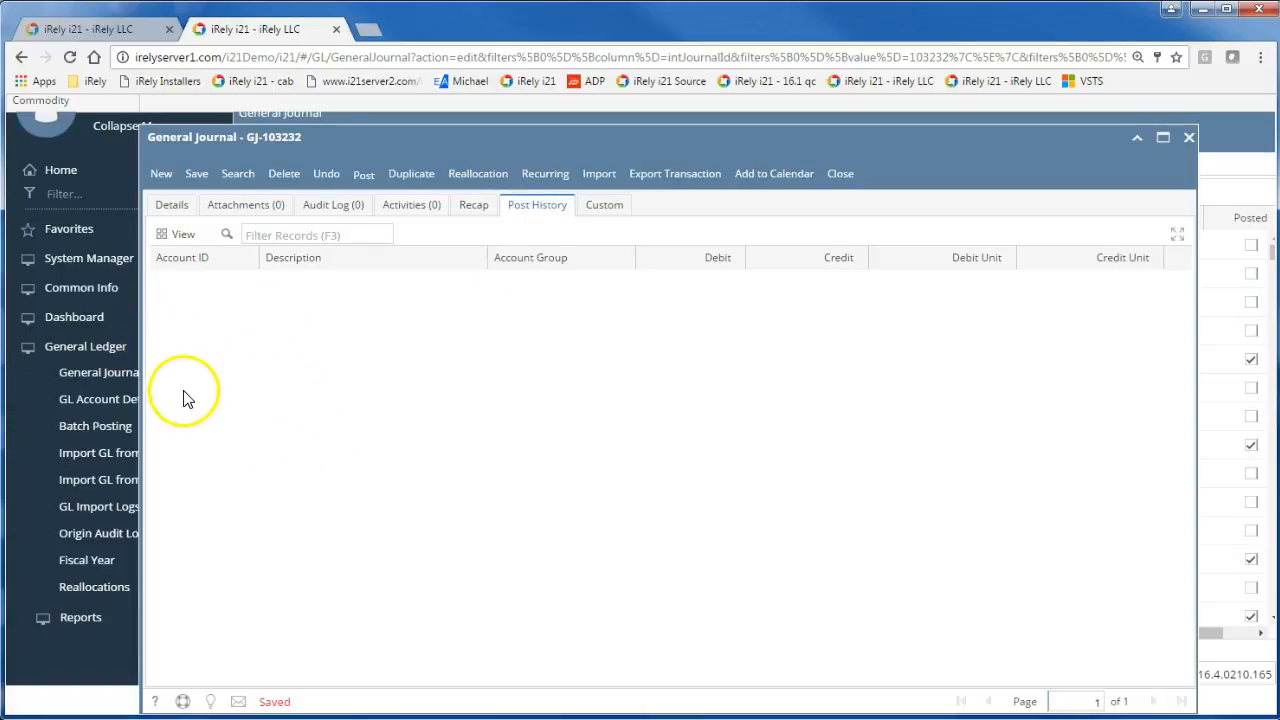
click(163, 205)
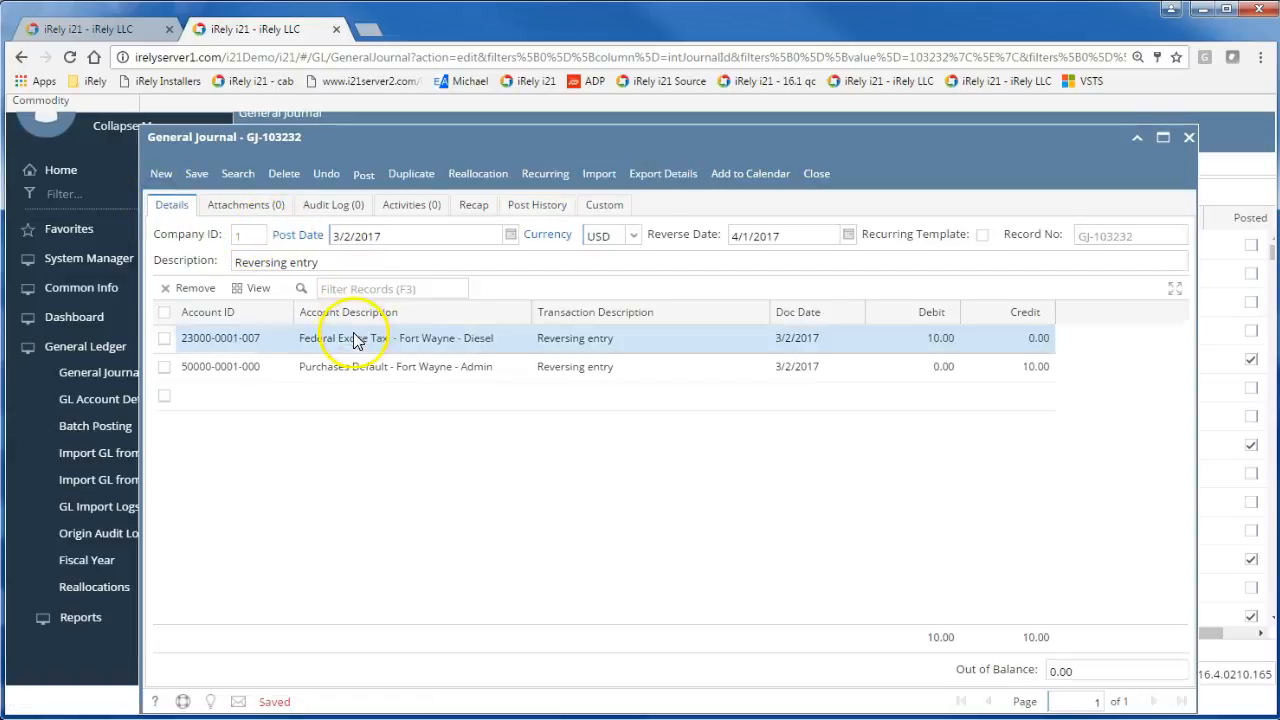
click(362, 175)
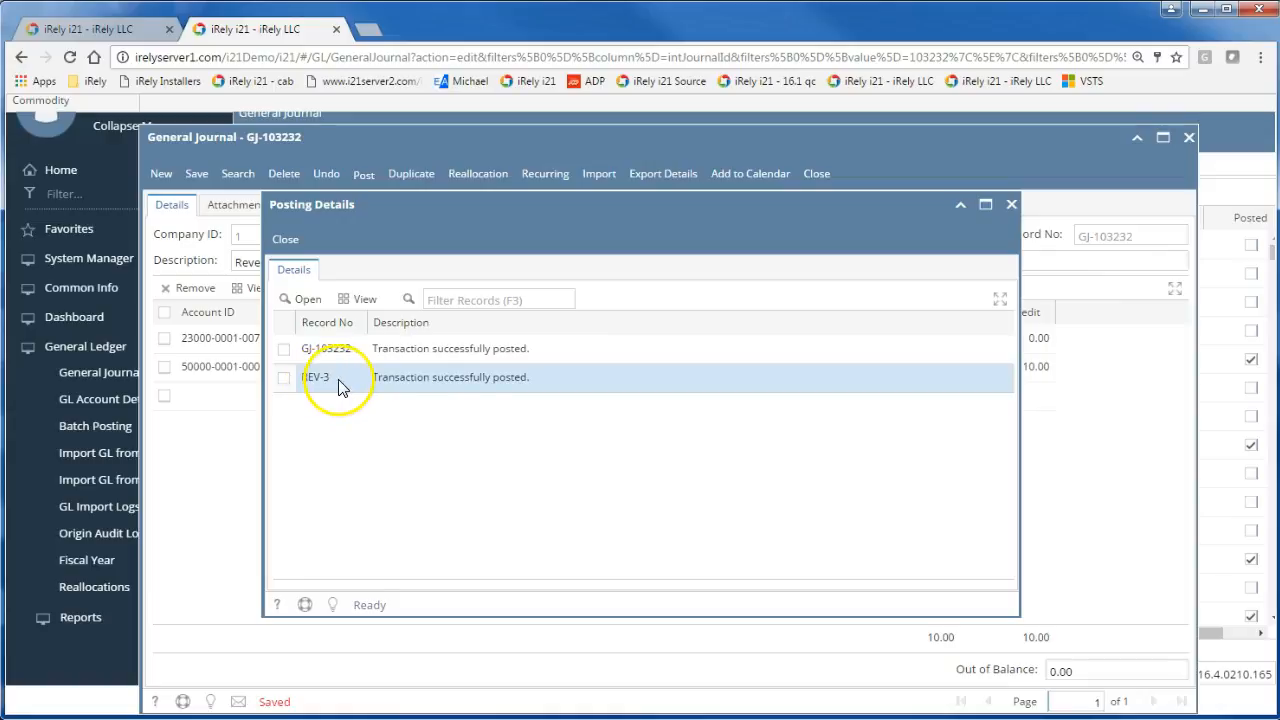
click(287, 240)
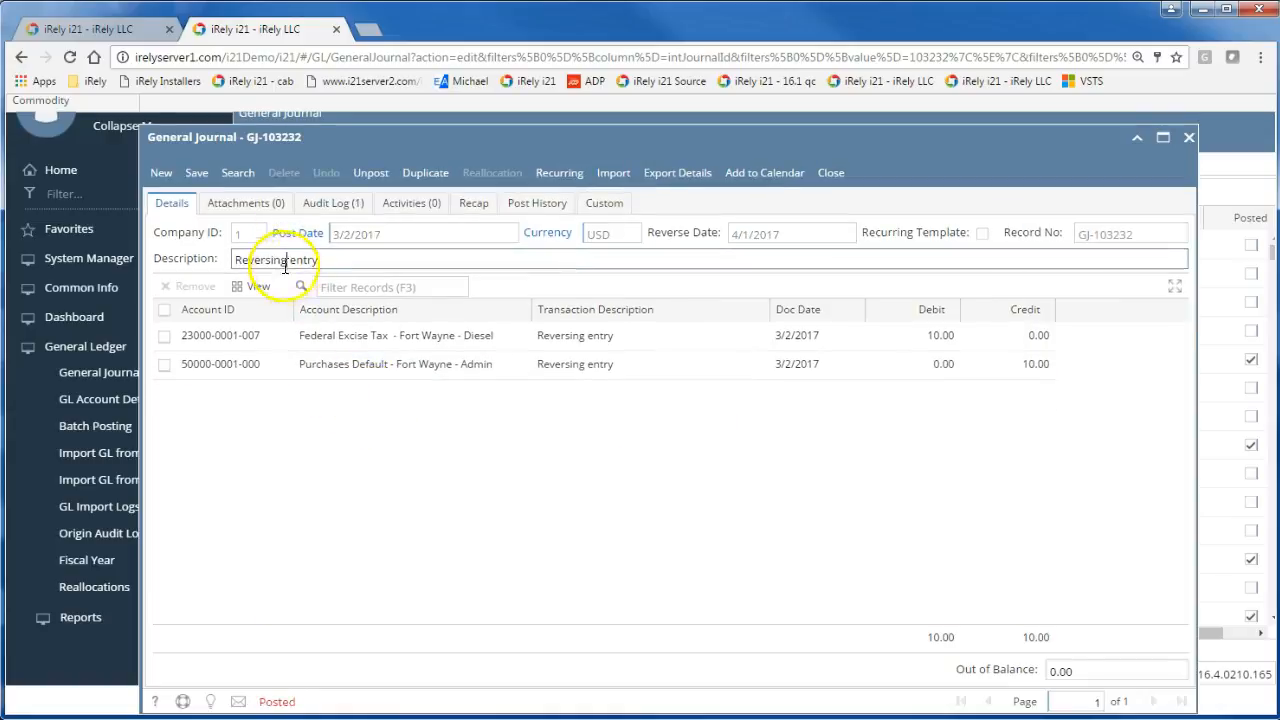
- Examine the posted entry's lines in its post history and return to the entry details
click(541, 207)
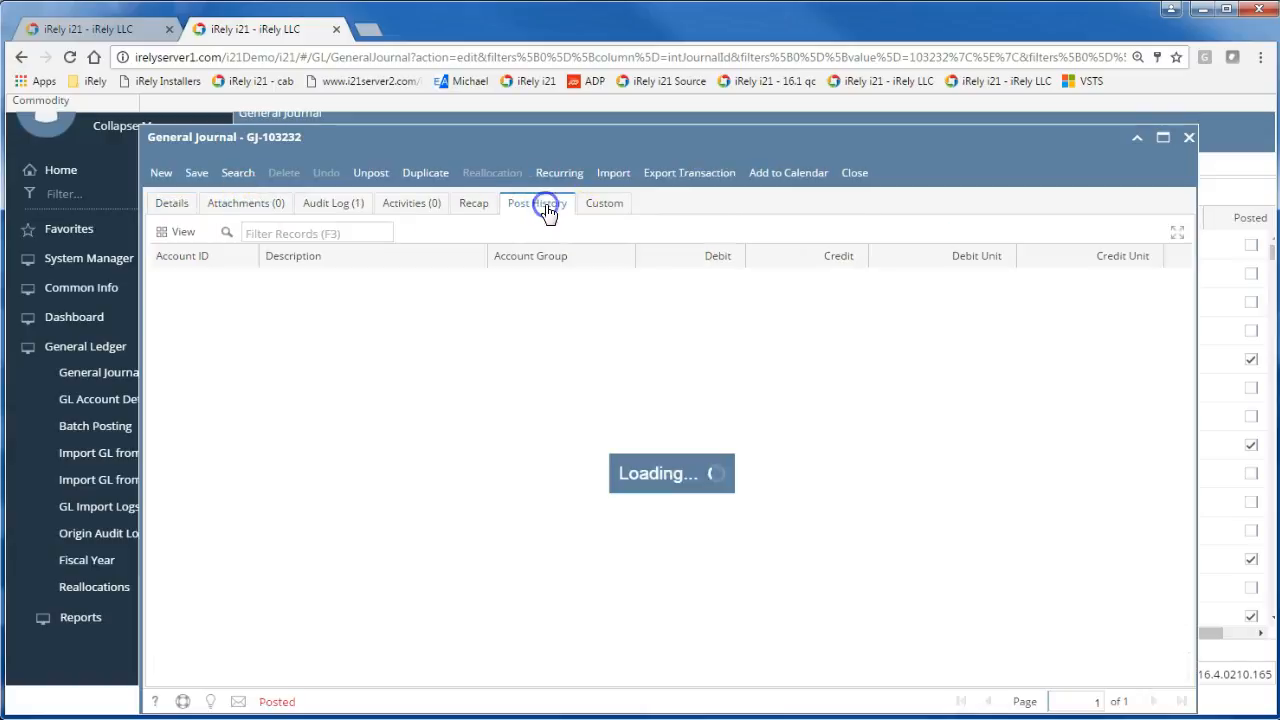
click(337, 318)
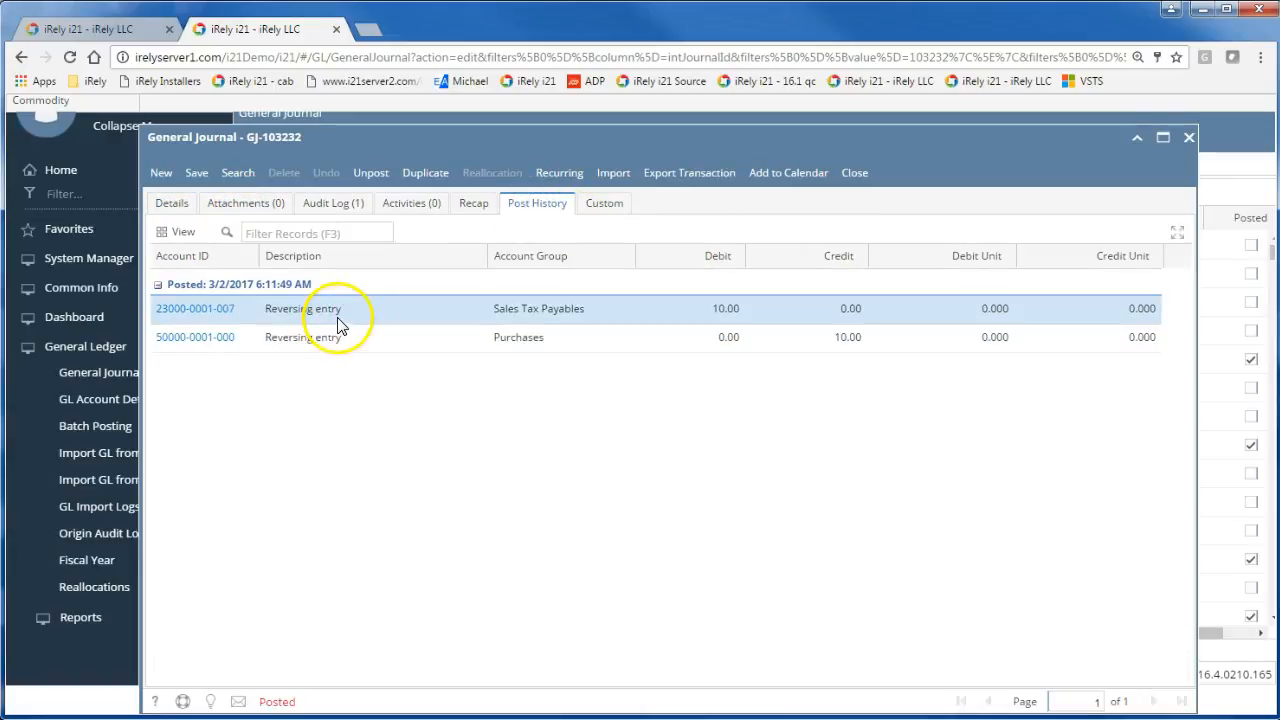
click(339, 342)
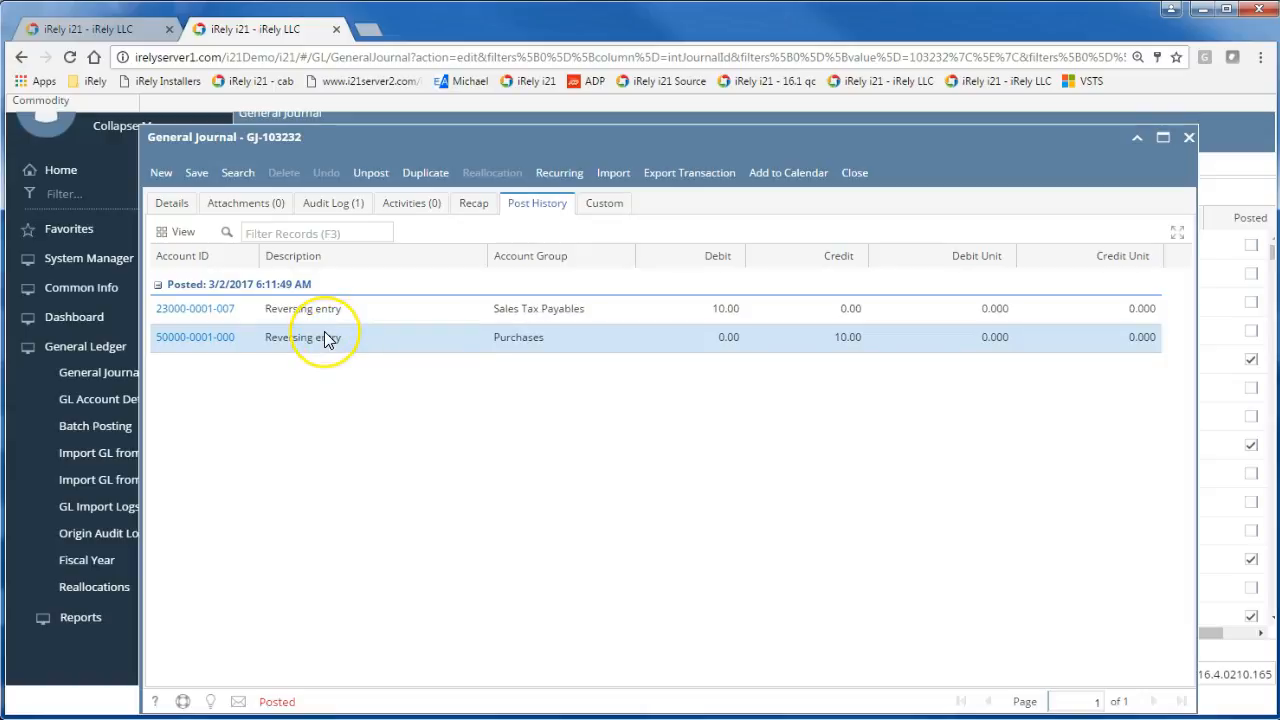
click(190, 312)
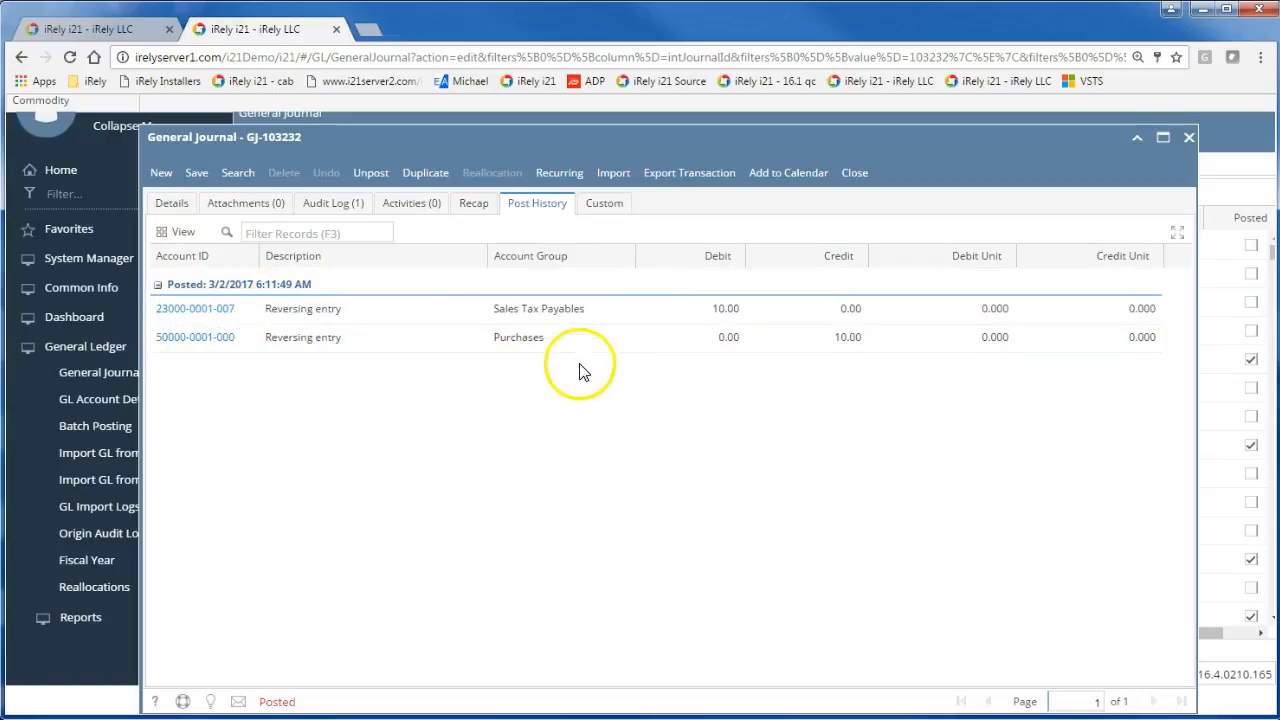
click(621, 348)
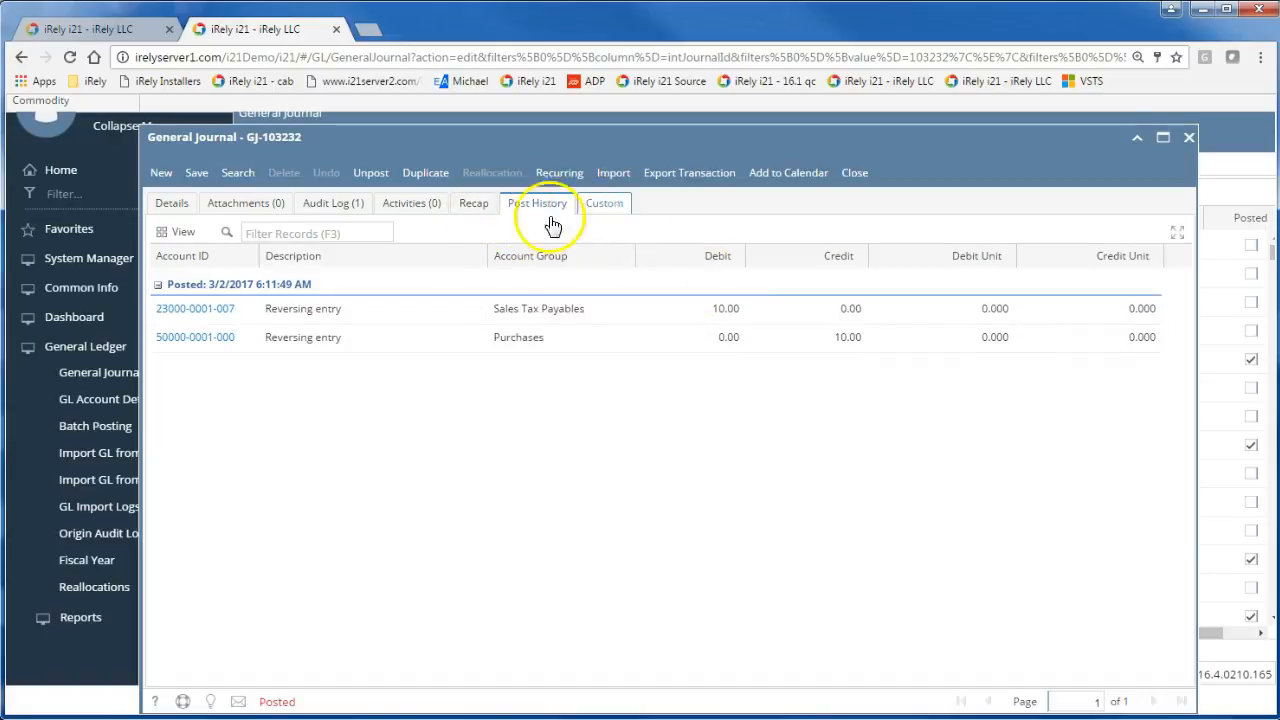
click(340, 228)
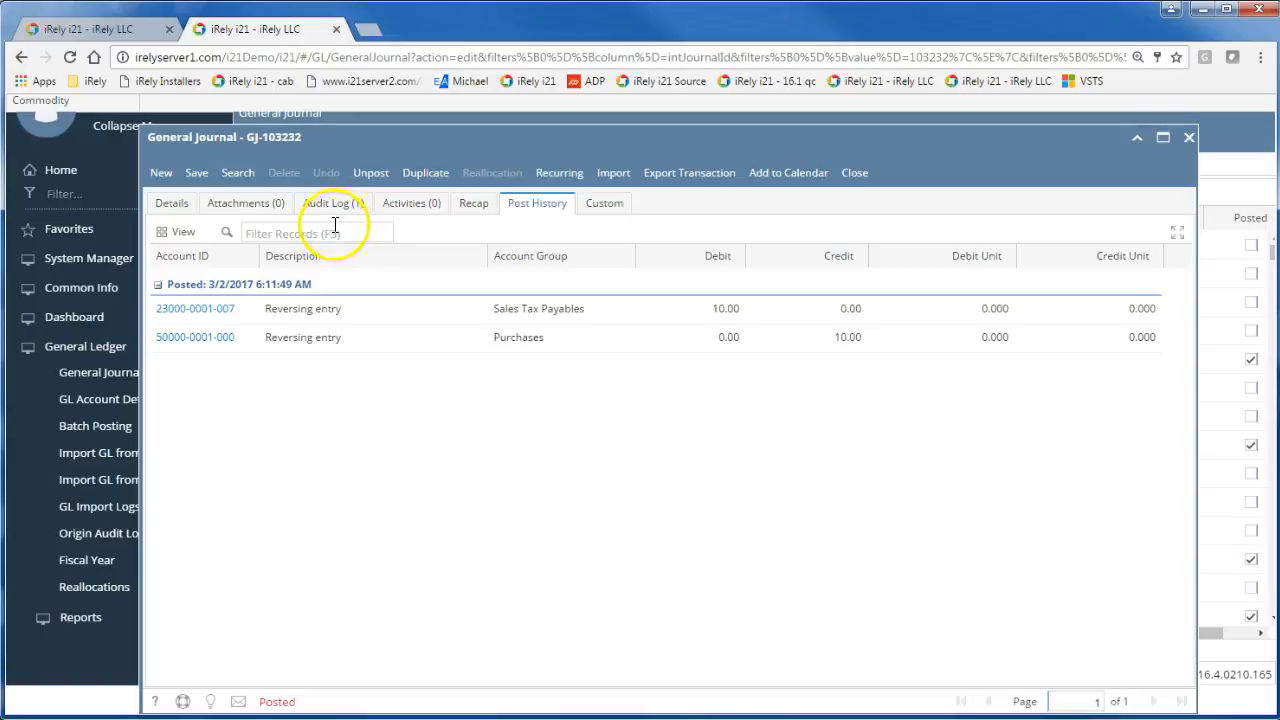
click(183, 205)
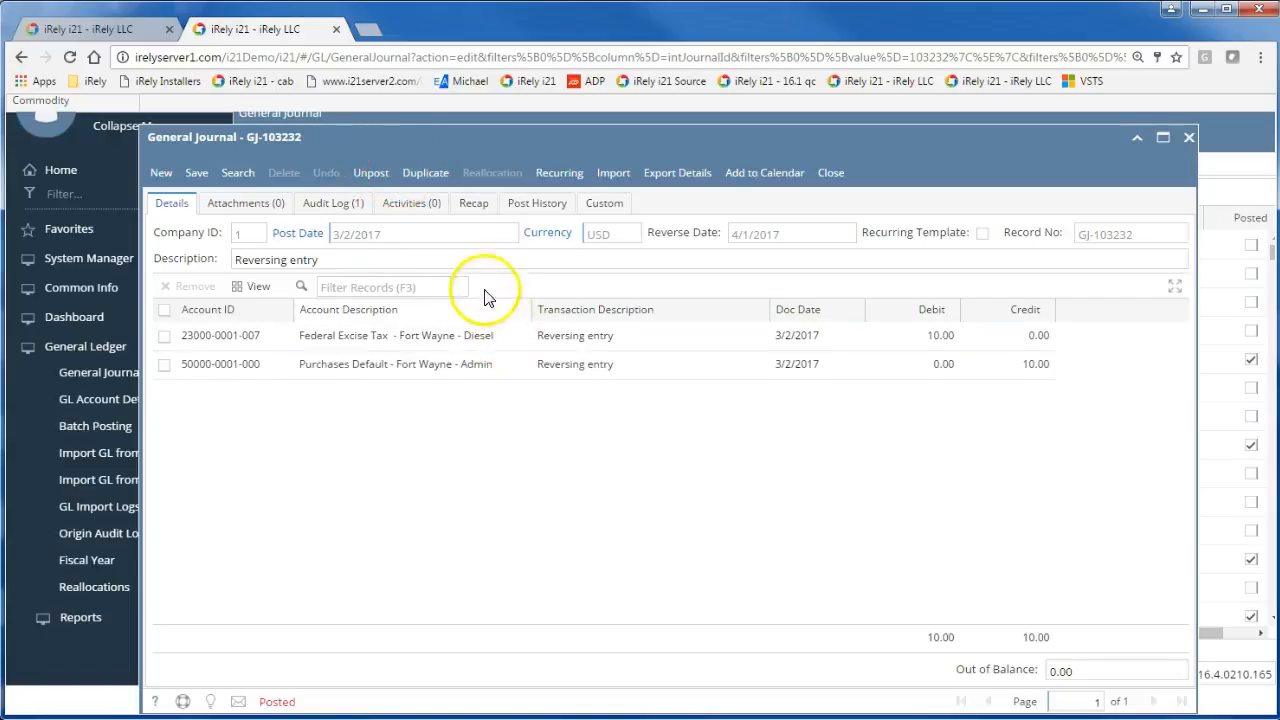
- Duplicate the posted reversing journal entry and clear the reverse date on the copy
click(442, 173)
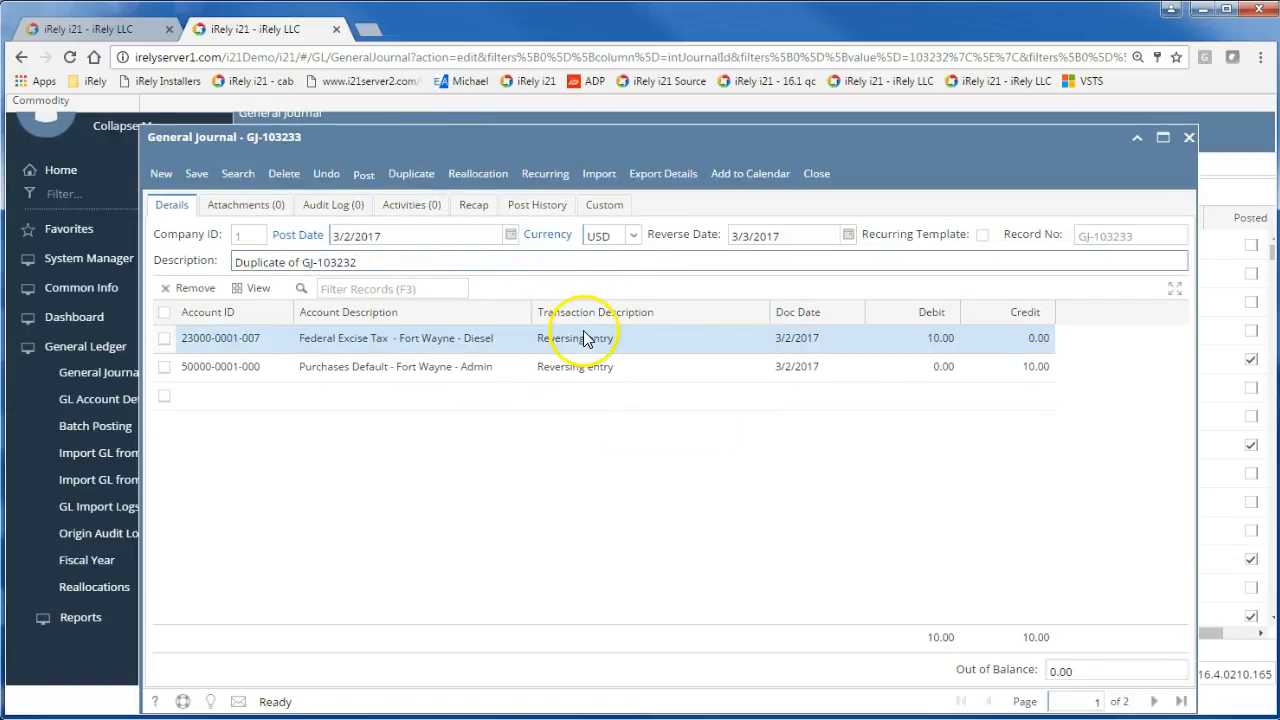
click(780, 230)
key(BackSpace)
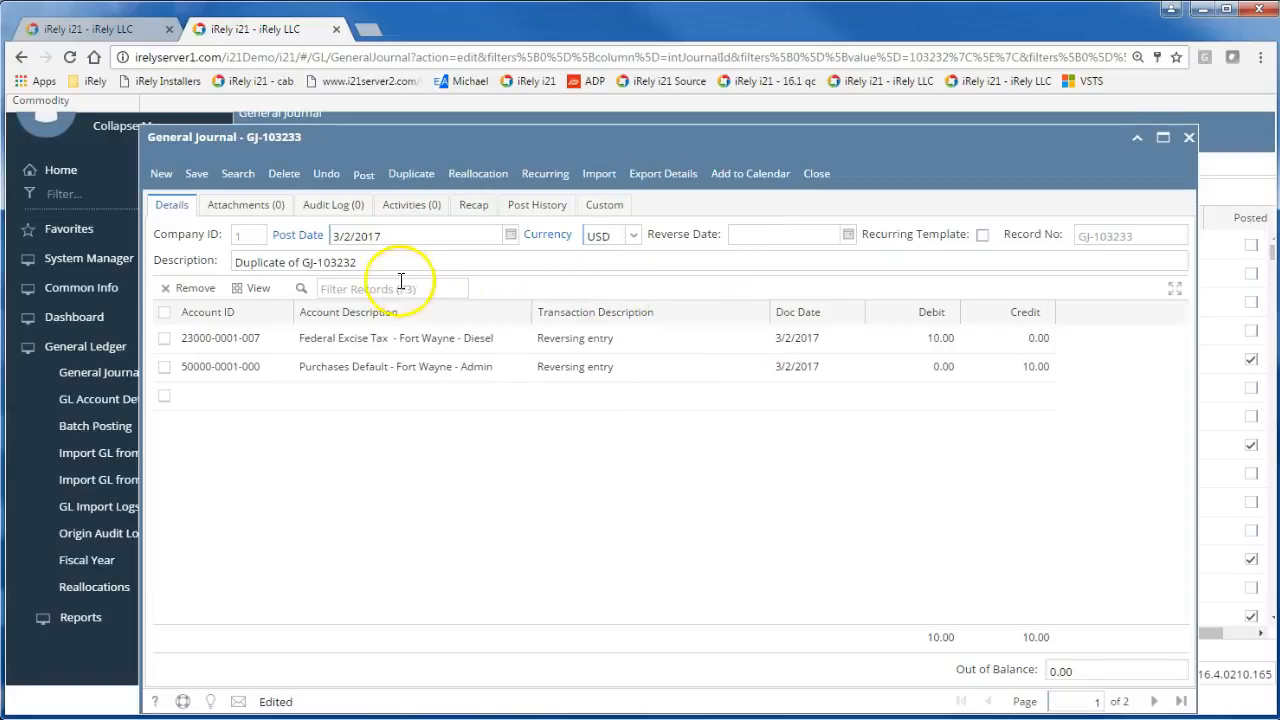
- Replace the duplicated journal entry's description with "Test entry"
click(290, 262)
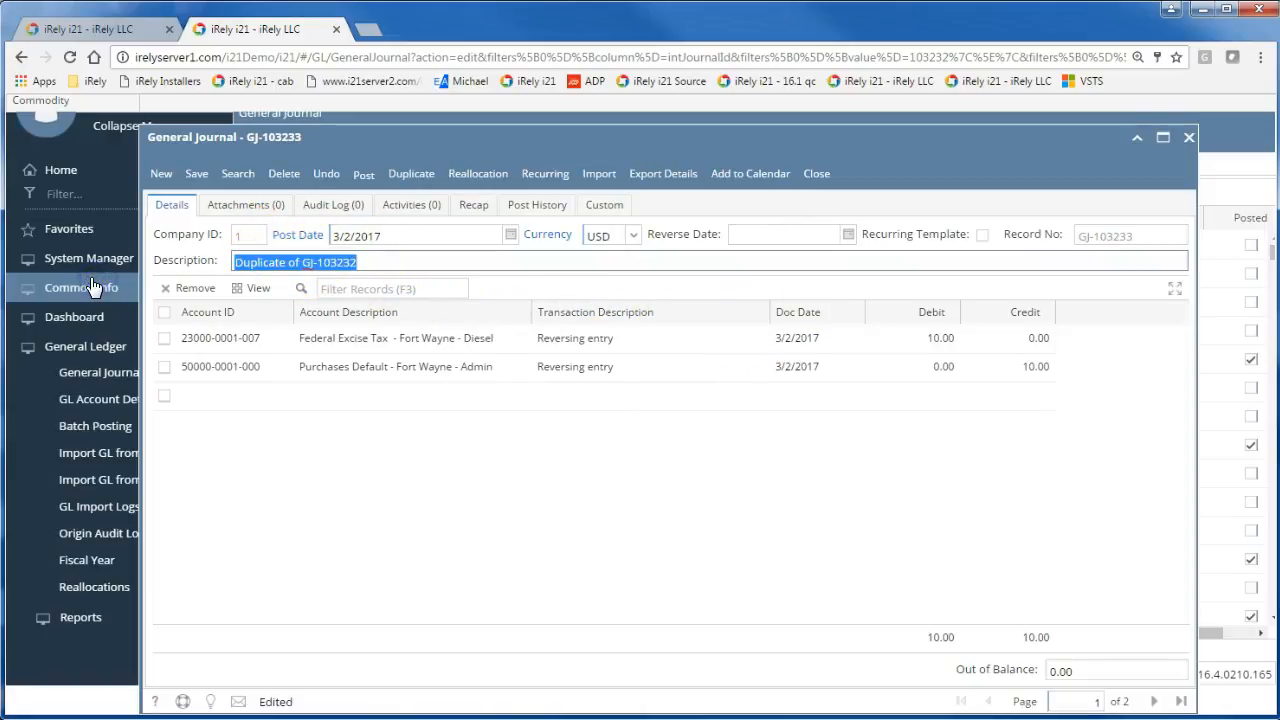
text(Test entry)
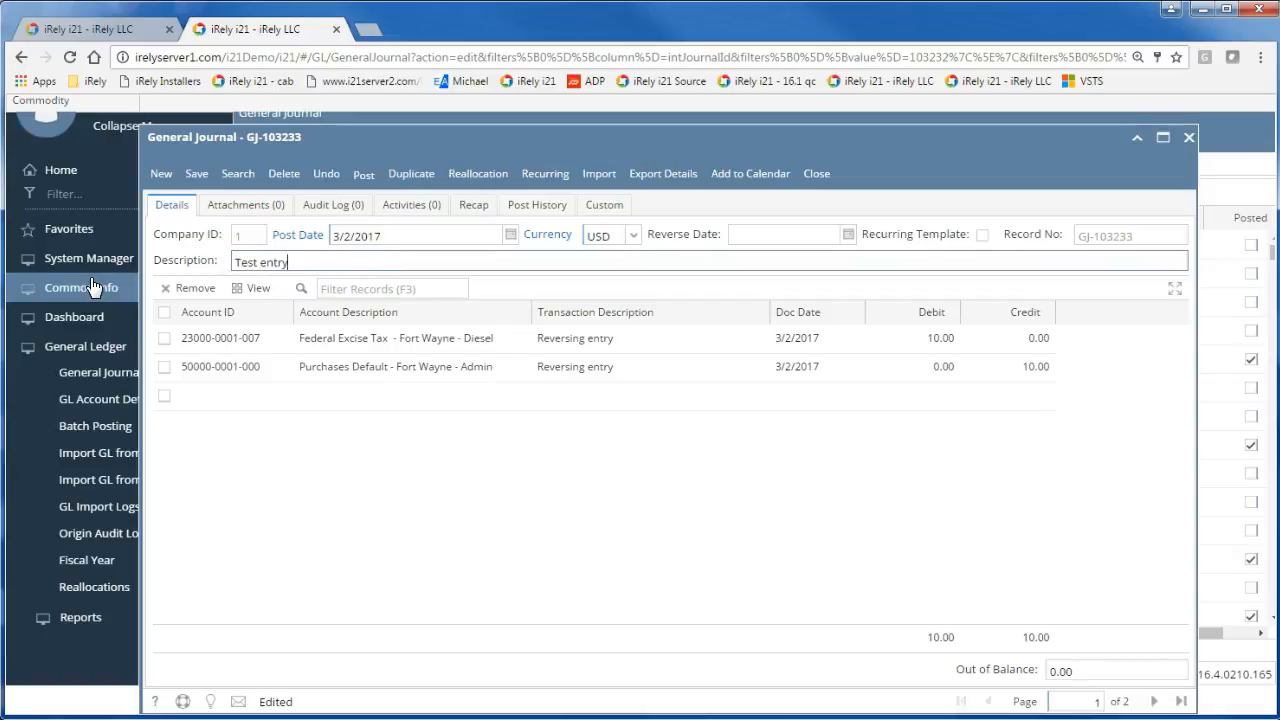
key(Tab)
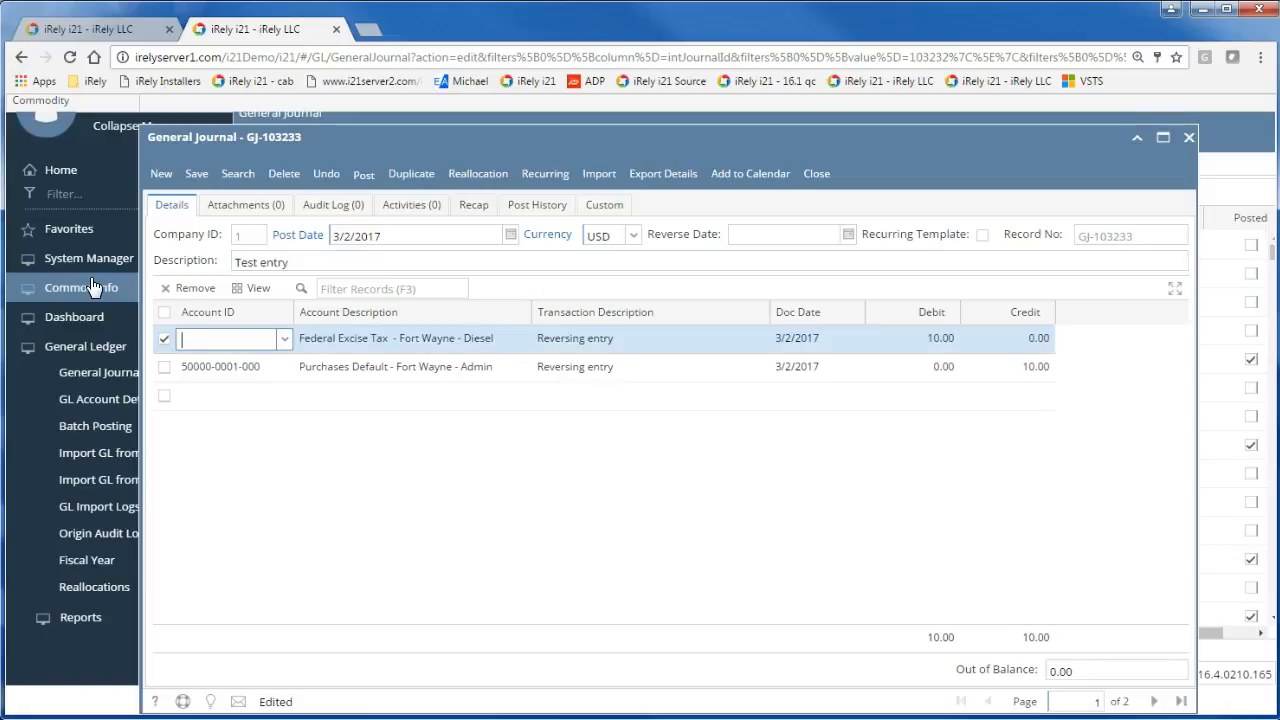
- Change the first line's account to Fifth Third - Petro Operations - Home office and try to save the duplicate
click(298, 345)
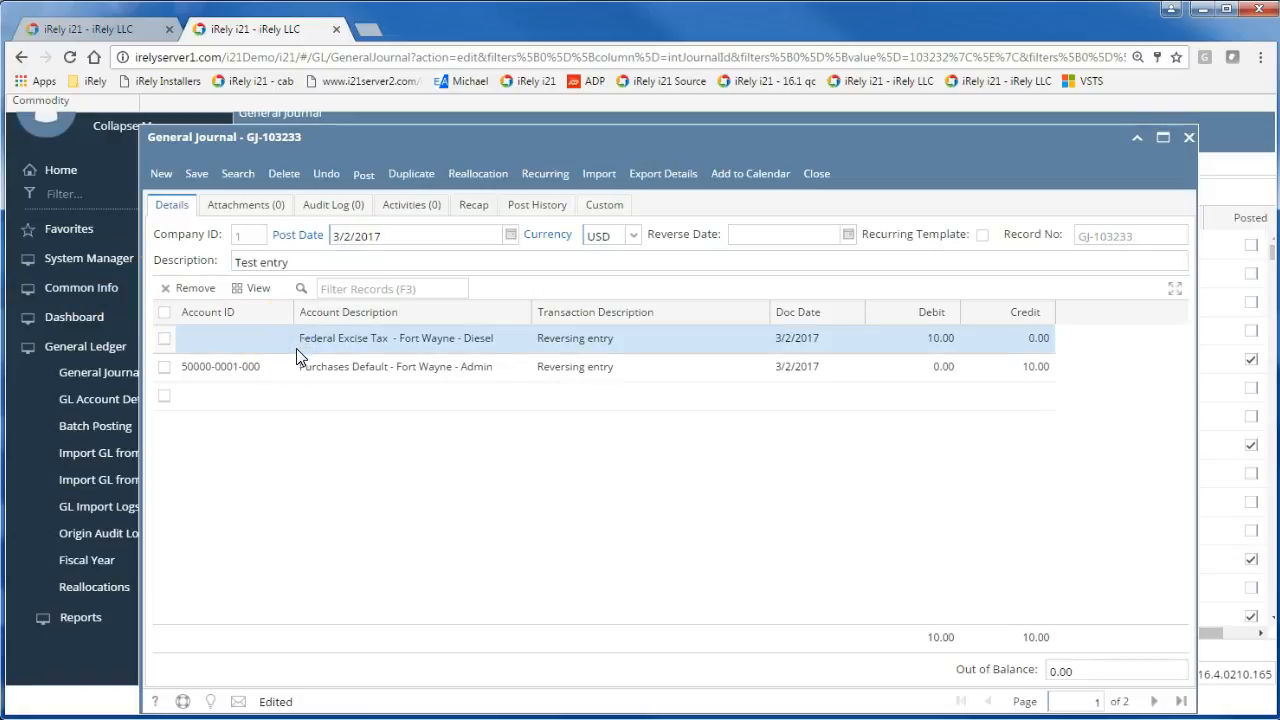
click(287, 342)
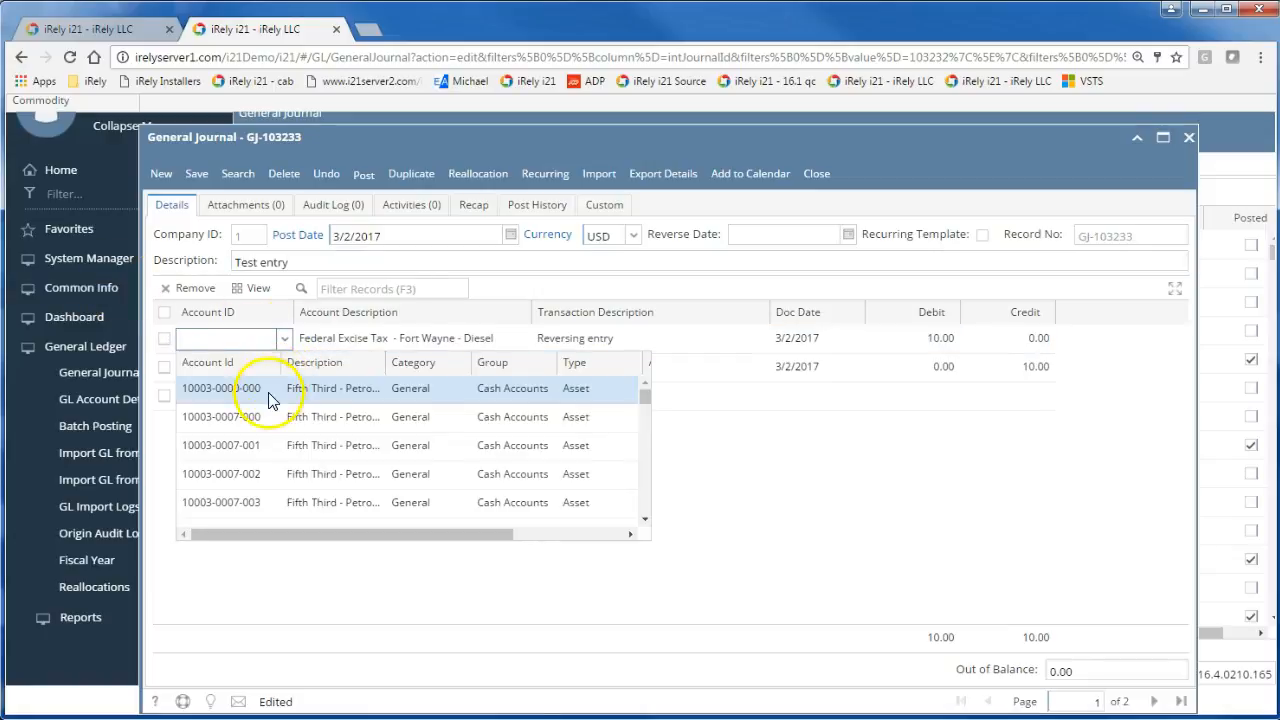
click(268, 392)
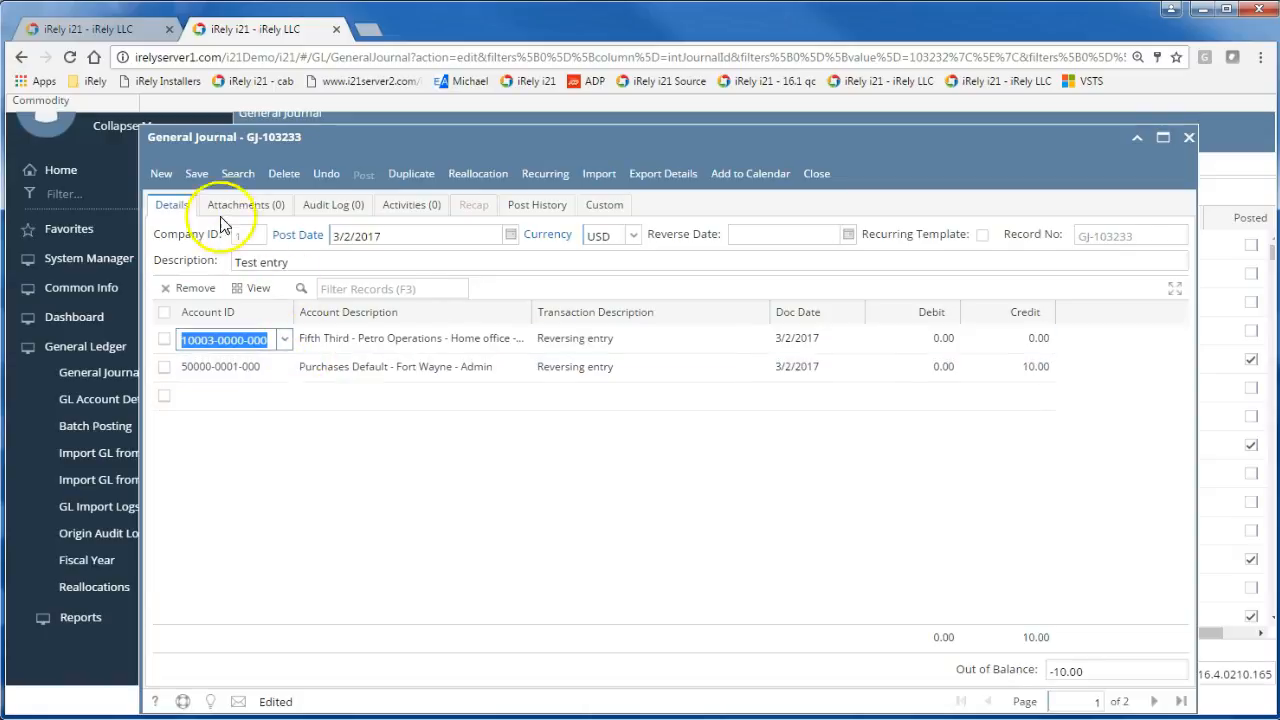
click(196, 173)
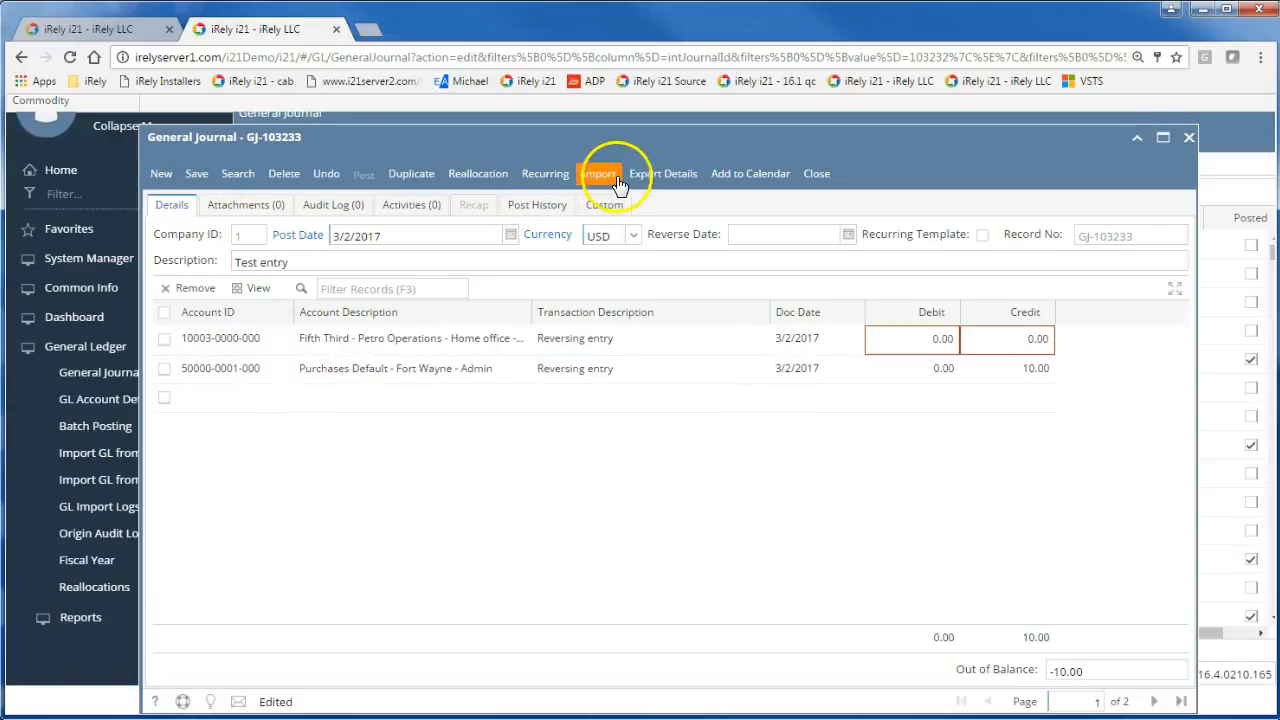
- Set the first line's debit to 10.00 and post the test journal entry
click(950, 340)
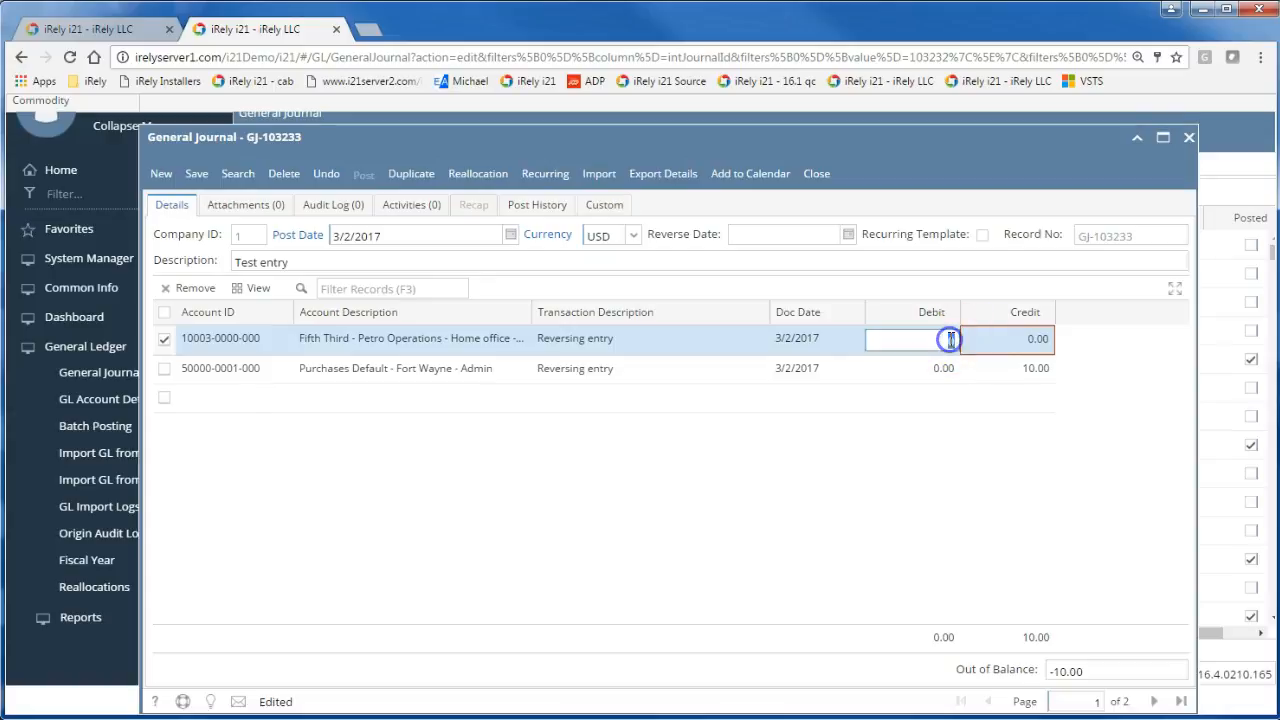
text(10)
key(Tab)
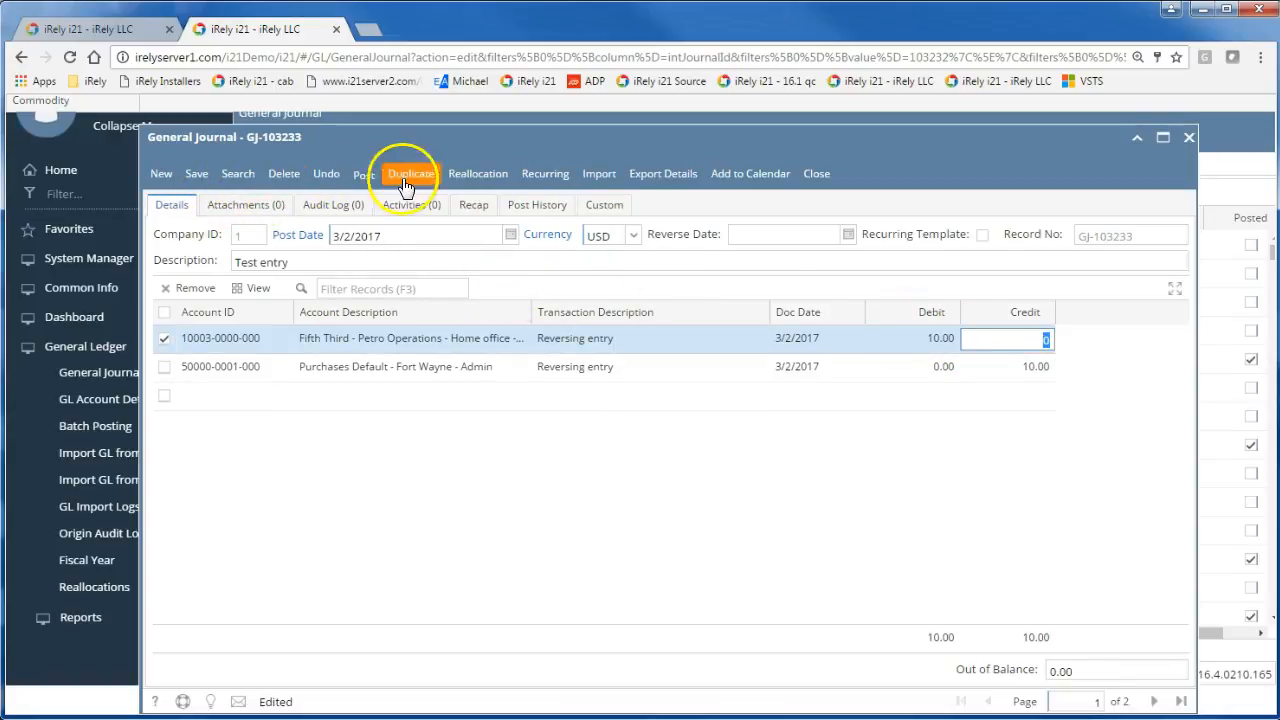
click(367, 173)
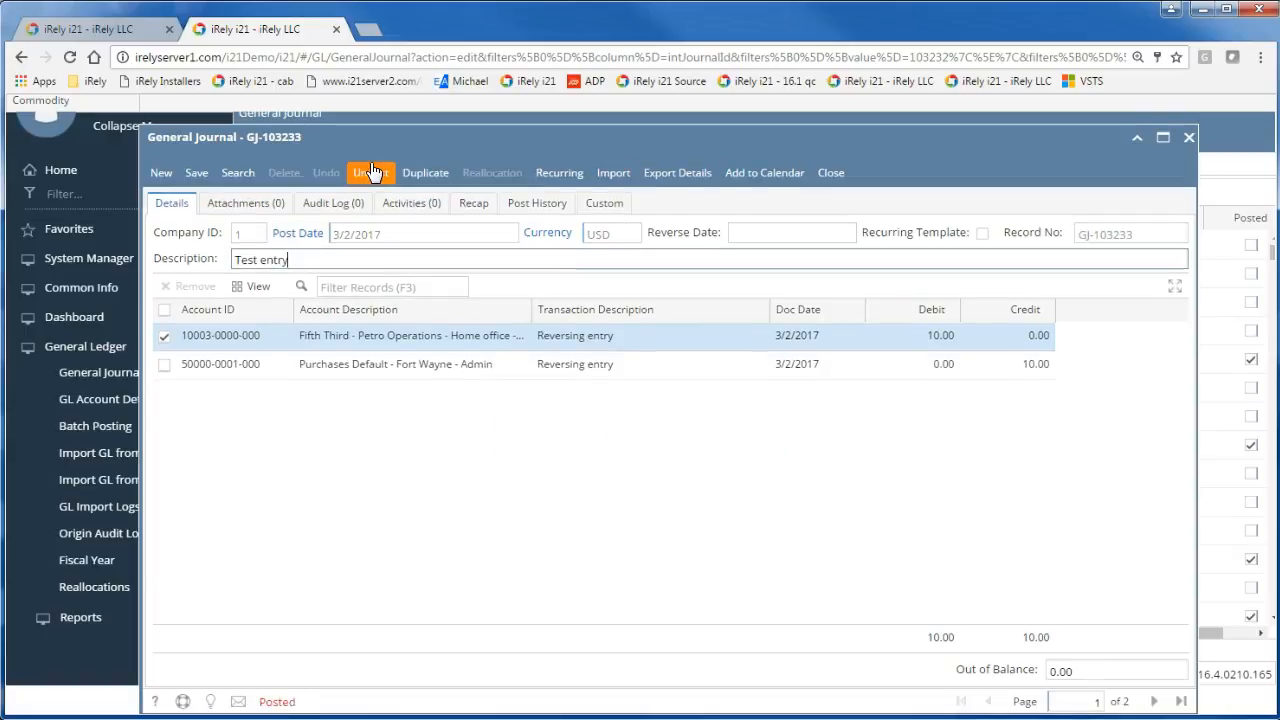
- Unpost the test entry while viewing its post history, and check the history again after viewing the details, ending on the entry details
click(535, 204)
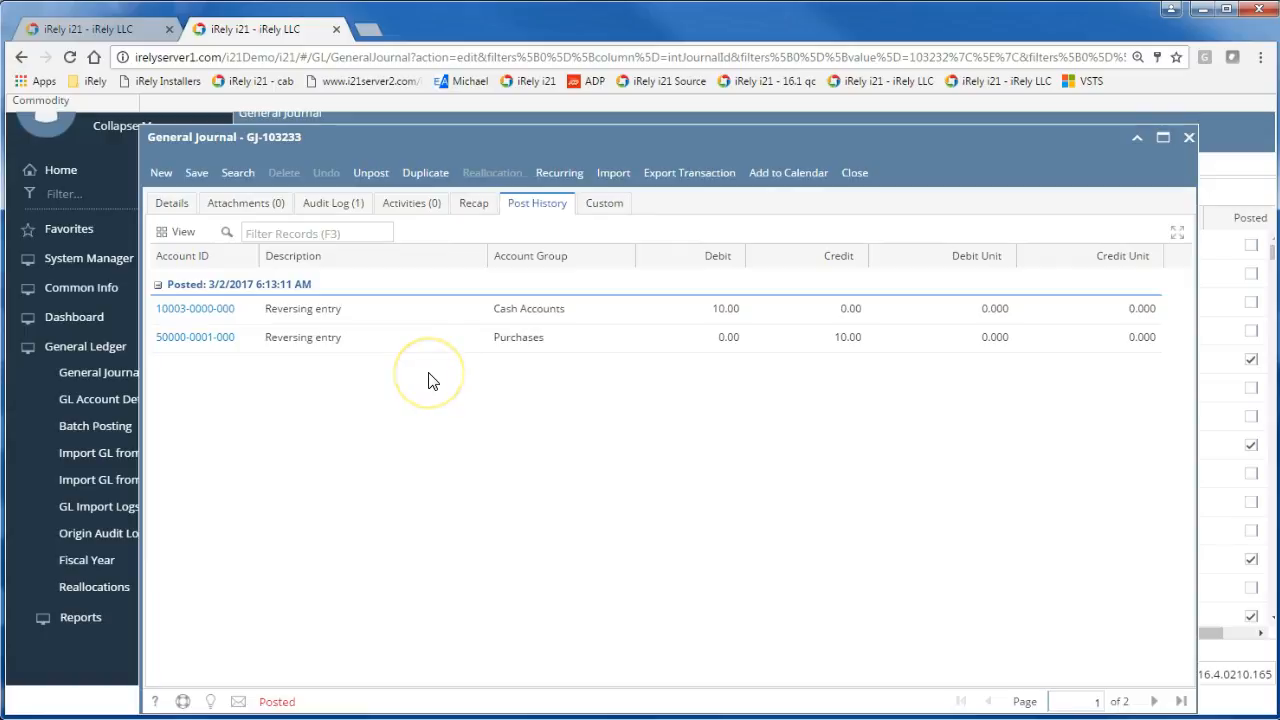
click(370, 173)
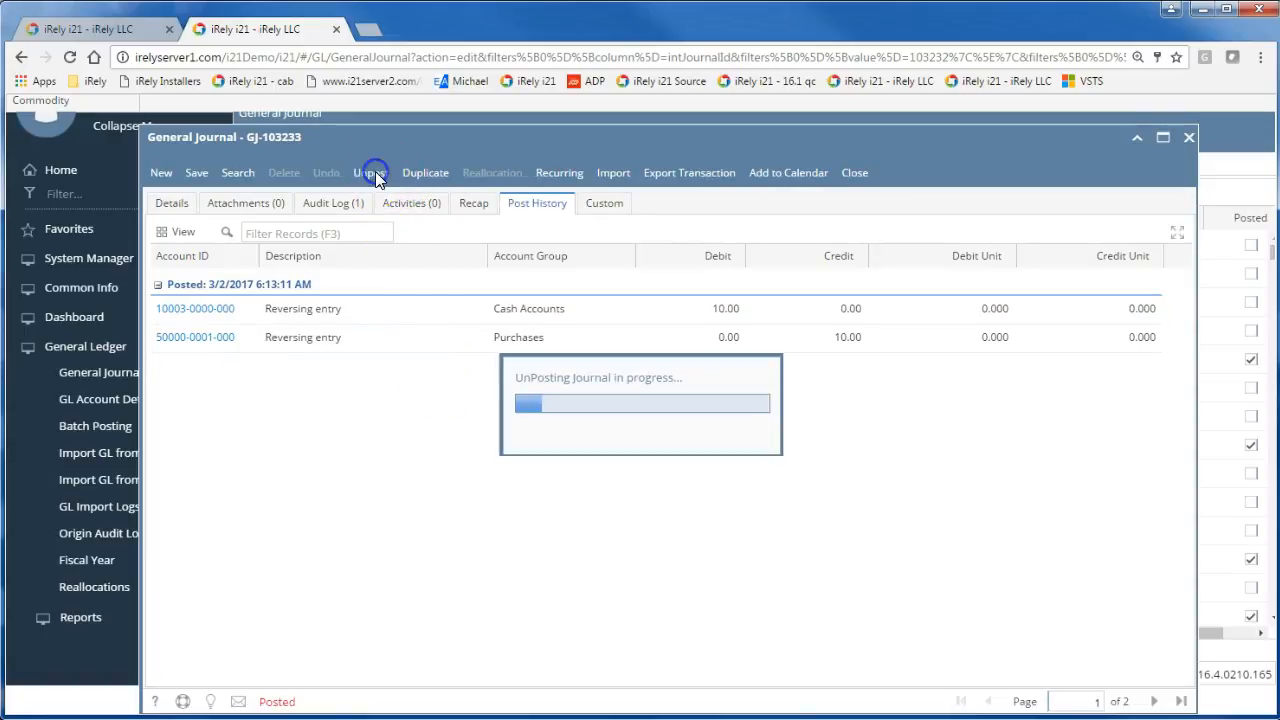
click(184, 205)
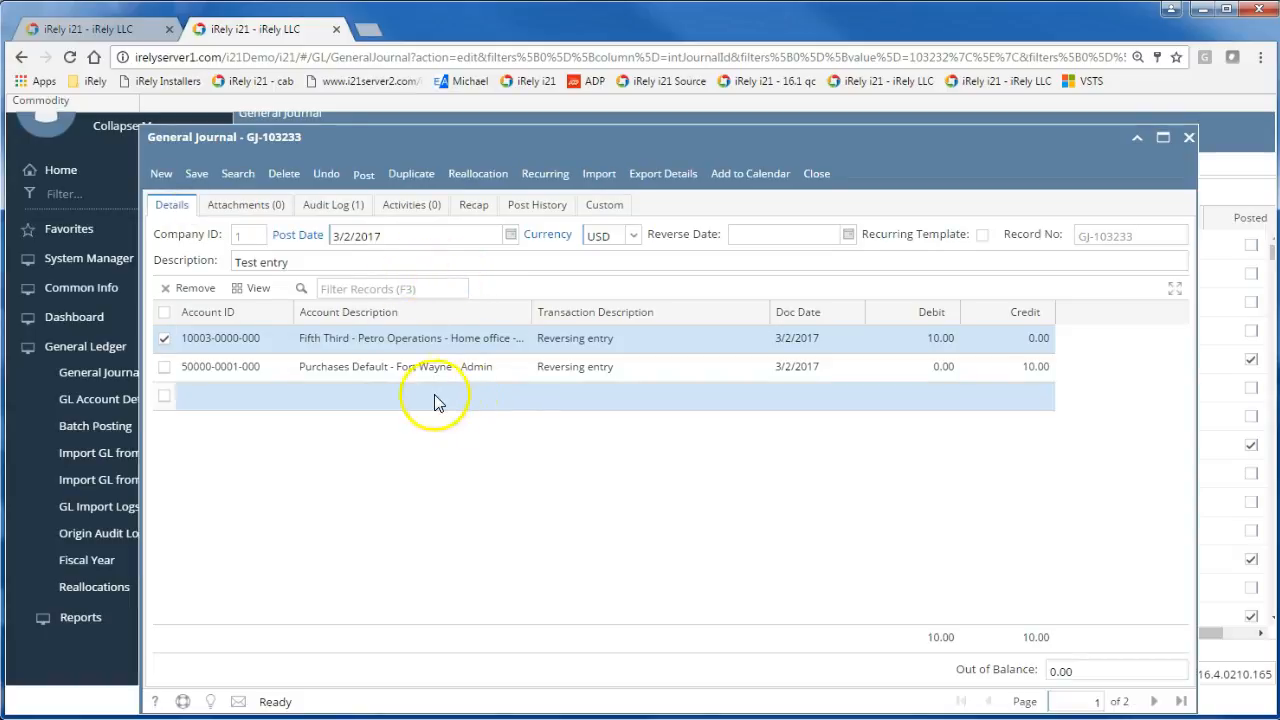
click(535, 210)
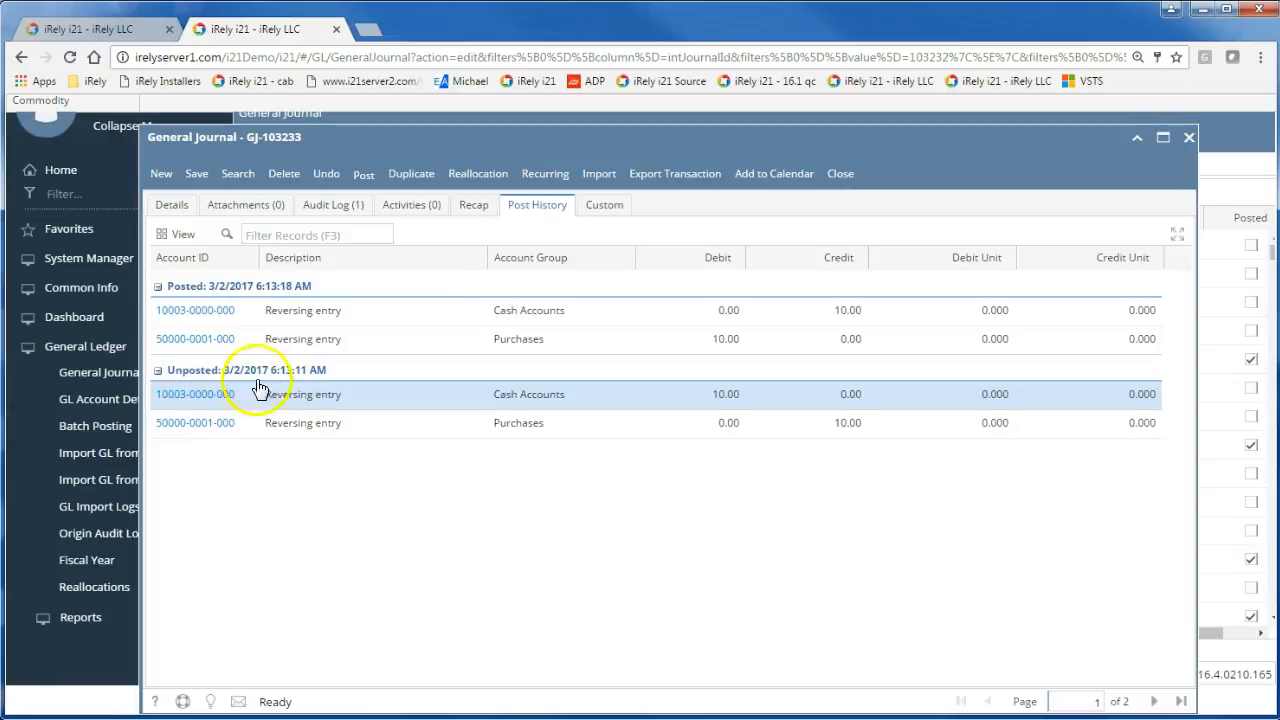
click(171, 205)
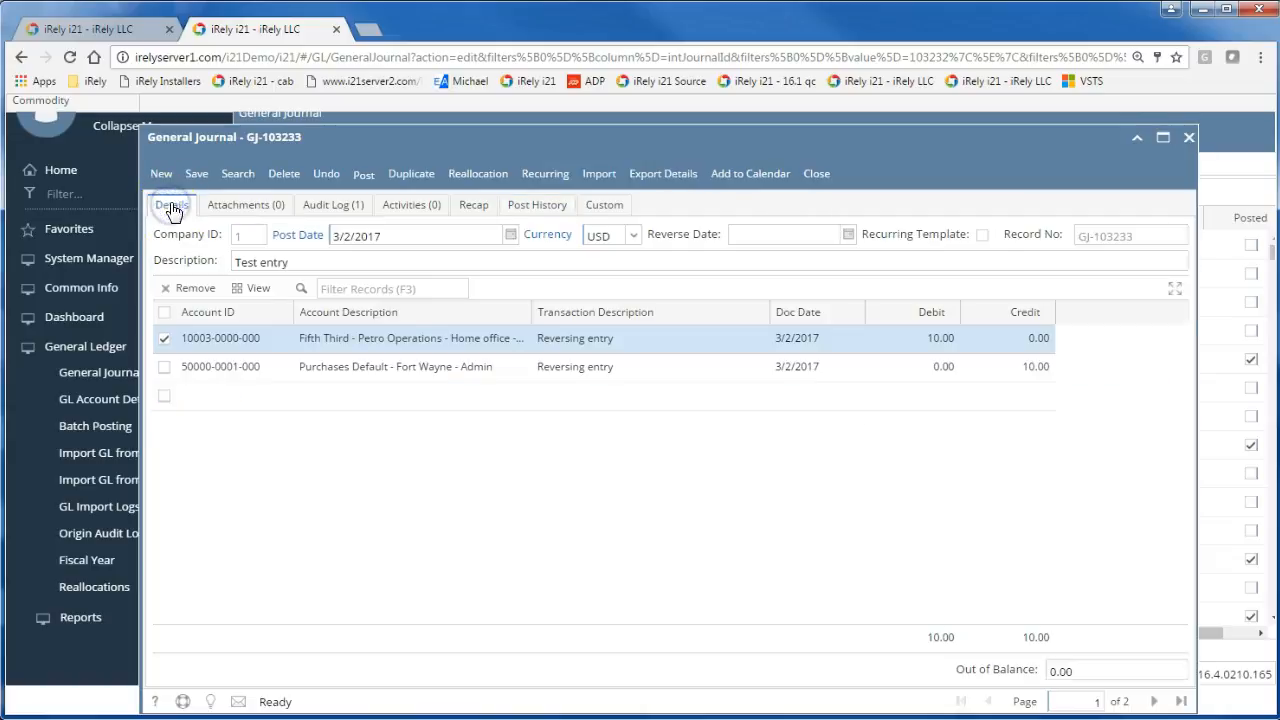